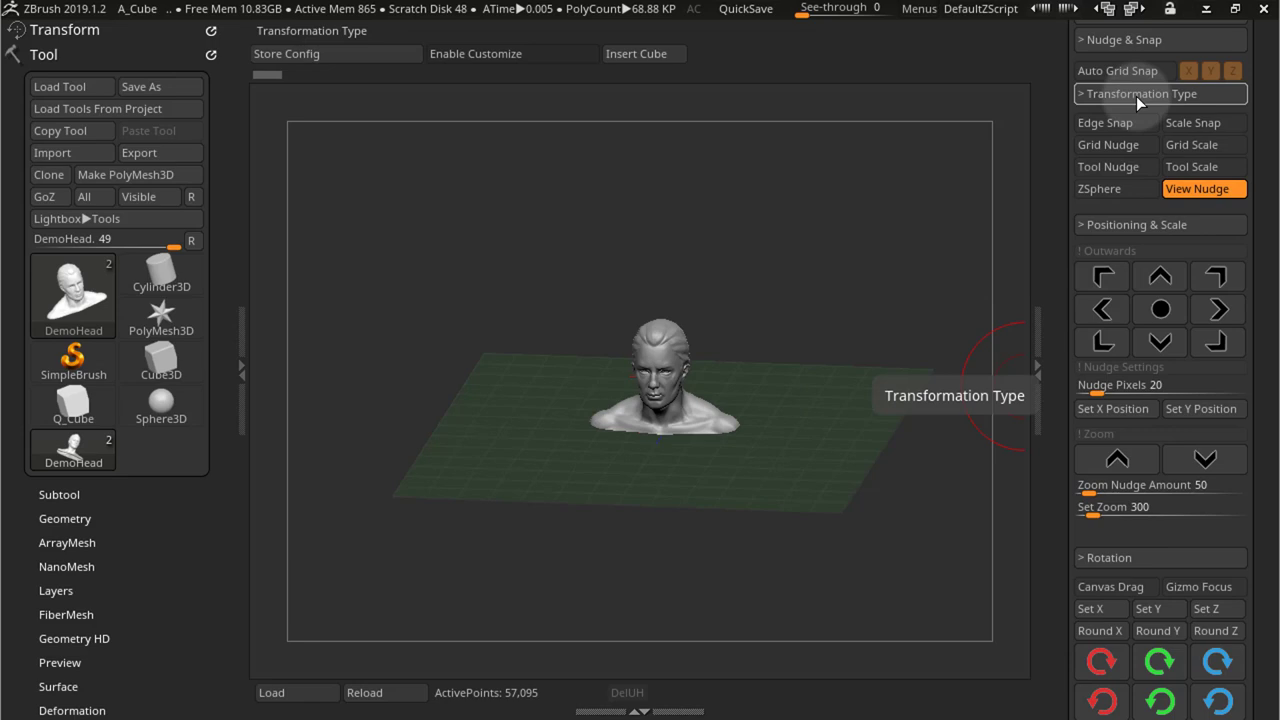
Collapse the Transformation Type section and nudge the view left five times at 20 pixels per nudge.
{"action": "left_click", "coordinate": [1136, 96]}
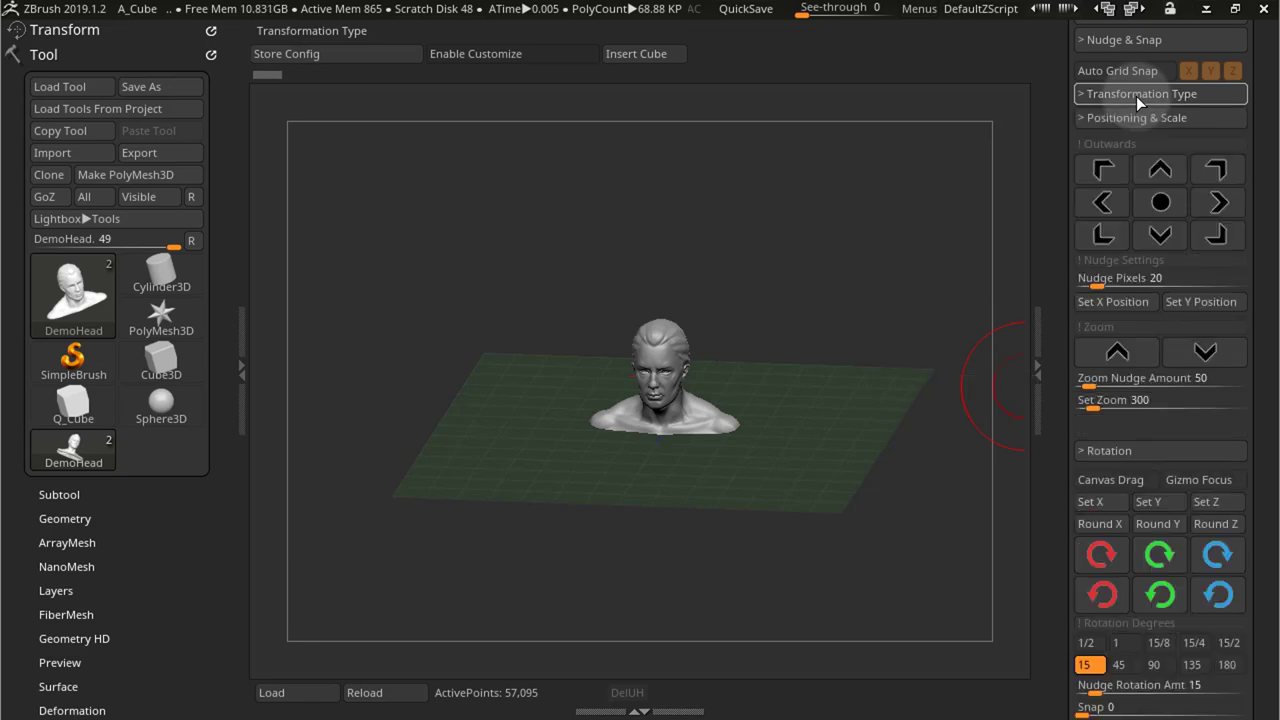
{"action": "scroll", "coordinate": [1263, 66], "scroll_direction": "down", "scroll_amount": 3}
{"action": "scroll", "coordinate": [1264, 68], "scroll_direction": "up", "scroll_amount": 1}
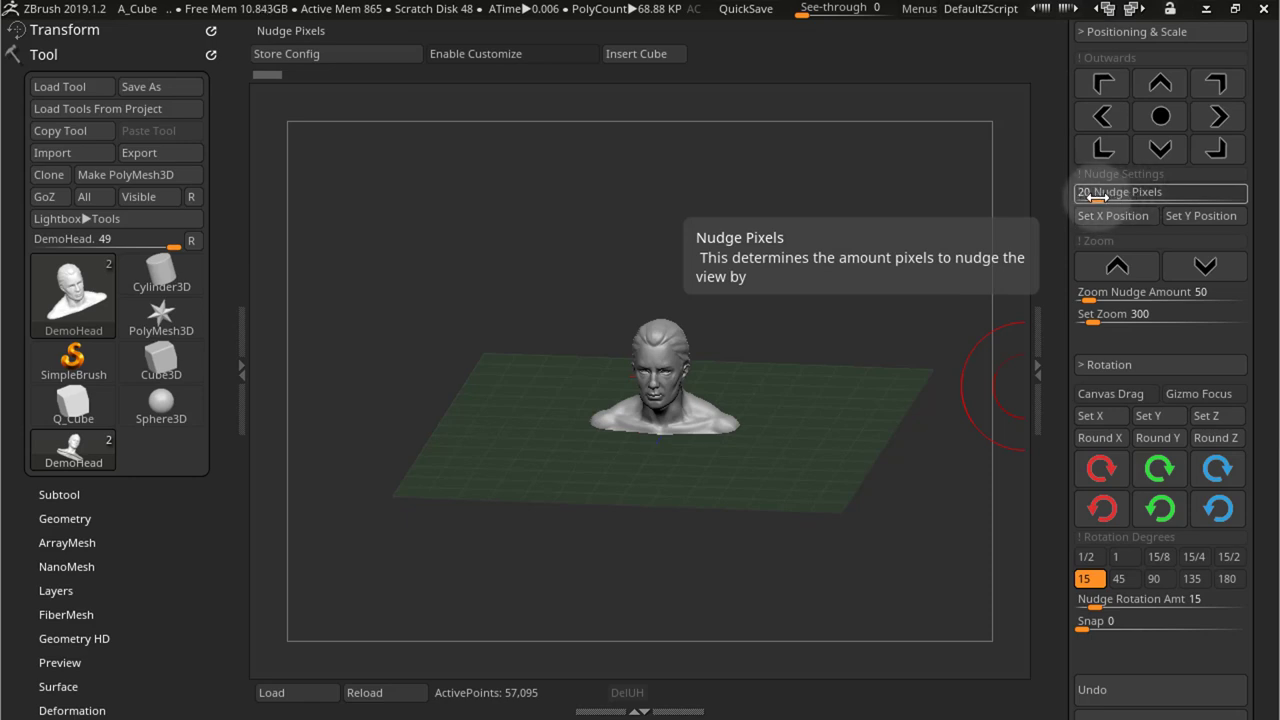
{"action": "left_click", "coordinate": [1101, 124]}
{"action": "left_click", "coordinate": [1101, 124]}
{"action": "left_click", "coordinate": [1101, 124]}
{"action": "left_click", "coordinate": [1101, 124]}
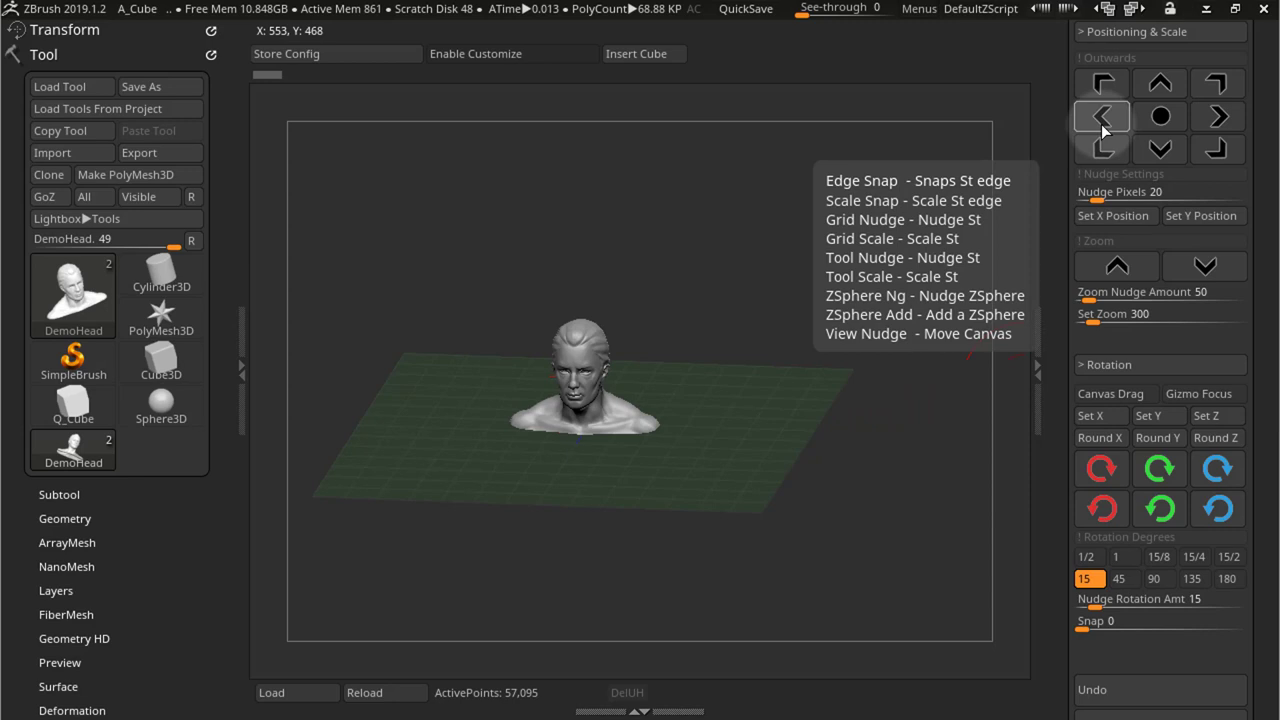
{"action": "left_click", "coordinate": [1101, 124]}
Nudge the view right five times, 20 pixels each.
{"action": "left_click", "coordinate": [1222, 121]}
{"action": "left_click", "coordinate": [1222, 121]}
{"action": "left_click", "coordinate": [1222, 121]}
{"action": "left_click", "coordinate": [1222, 121]}
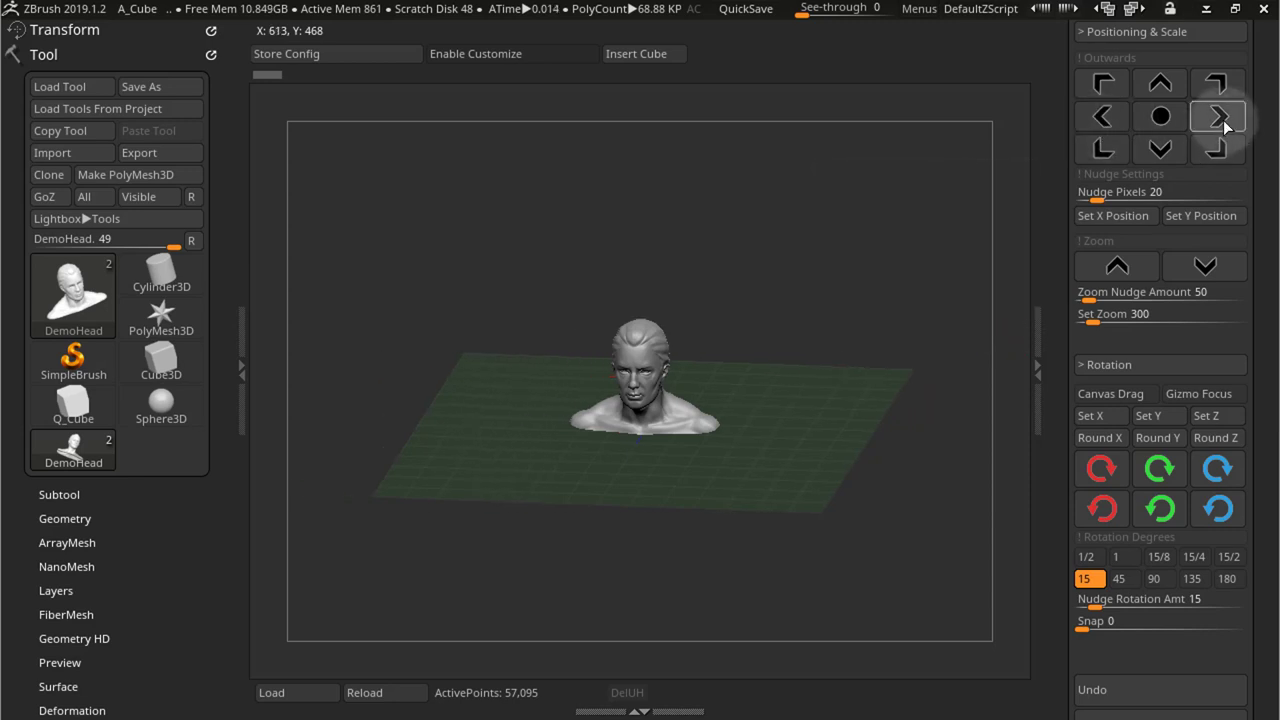
{"action": "left_click", "coordinate": [1222, 121]}
Nudge the view down three times and up eight times in 20-pixel increments.
{"action": "left_click", "coordinate": [1160, 148]}
{"action": "left_click", "coordinate": [1160, 148]}
{"action": "left_click", "coordinate": [1160, 148]}
{"action": "left_click", "coordinate": [1166, 90]}
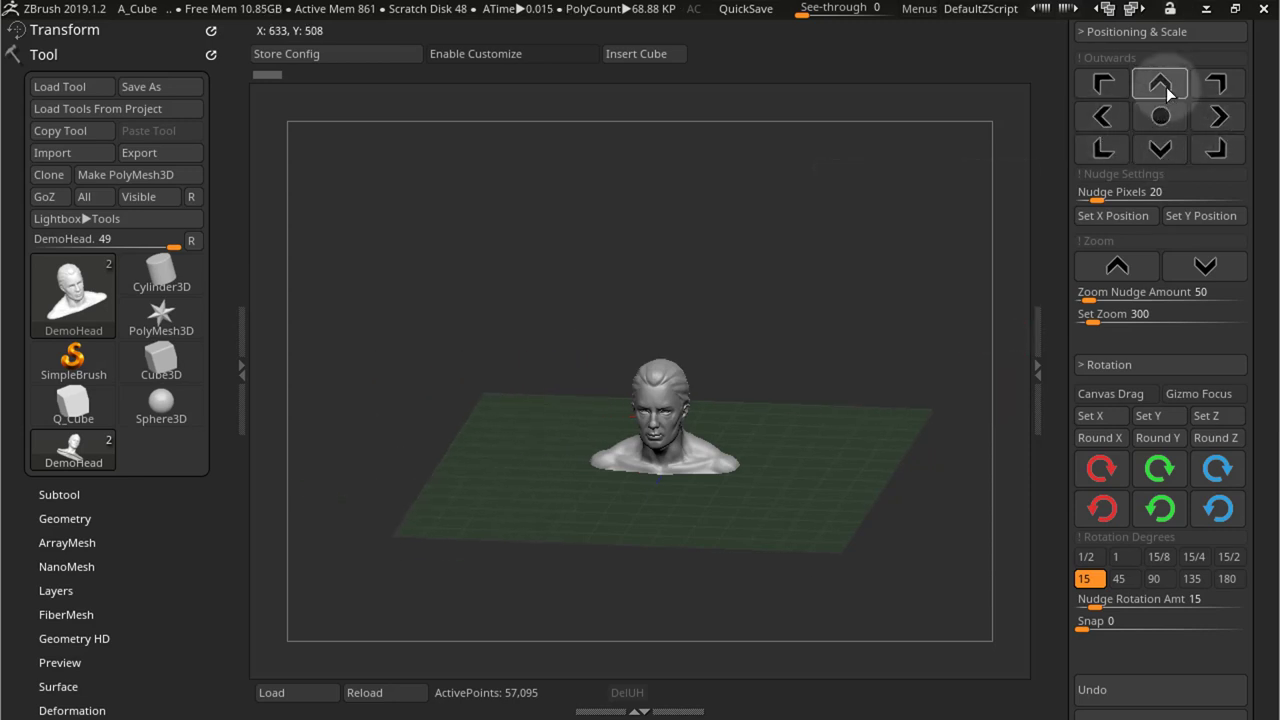
{"action": "left_click", "coordinate": [1166, 90]}
{"action": "left_click", "coordinate": [1166, 90]}
{"action": "left_click", "coordinate": [1166, 90]}
{"action": "left_click", "coordinate": [1166, 90]}
{"action": "left_click", "coordinate": [1166, 90]}
{"action": "left_click", "coordinate": [1166, 90]}
{"action": "left_click", "coordinate": [1166, 90]}
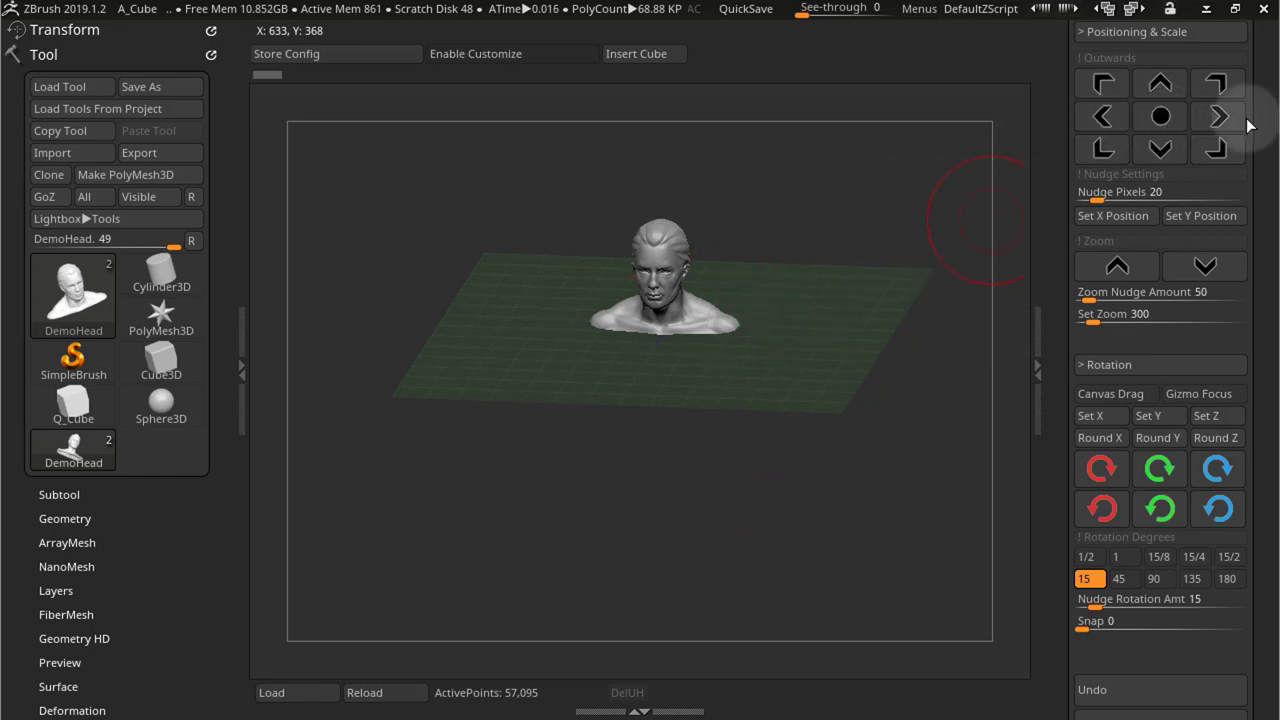
Center the view, reduce Nudge Pixels to about 5.16, and nudge the view left and right in these finer increments.
{"action": "left_click", "coordinate": [1162, 119]}
{"action": "left_click_drag", "start_coordinate": [1097, 200], "coordinate": [1087, 197]}
{"action": "left_click", "coordinate": [1103, 116]}
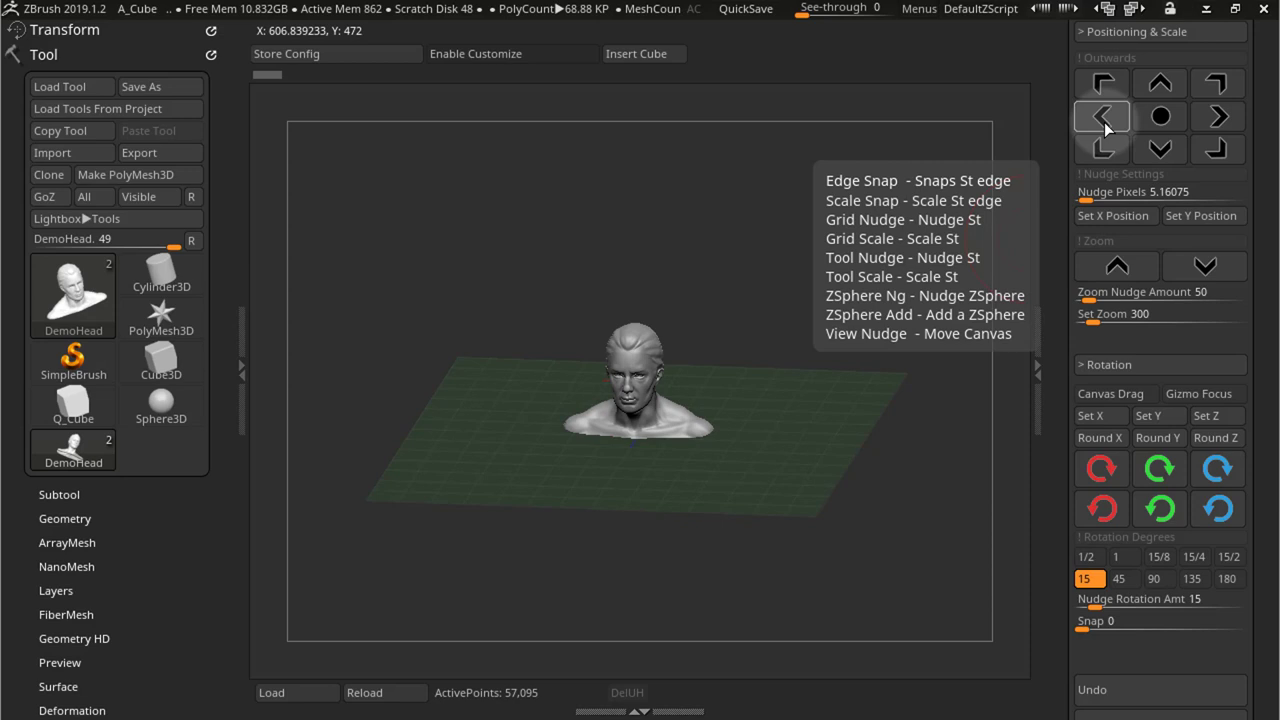
{"action": "left_click", "coordinate": [1103, 116]}
{"action": "left_click", "coordinate": [1220, 117]}
{"action": "left_click", "coordinate": [1220, 117]}
{"action": "left_click", "coordinate": [1220, 117]}
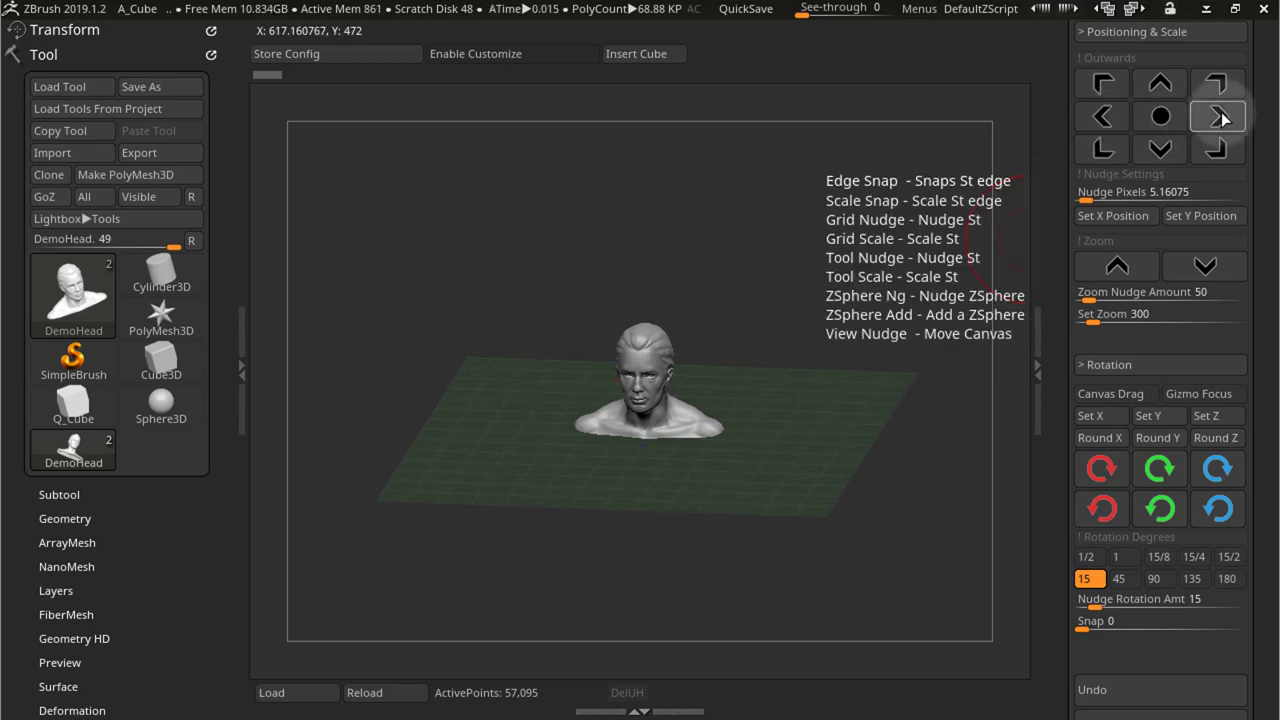
{"action": "left_click", "coordinate": [1220, 117]}
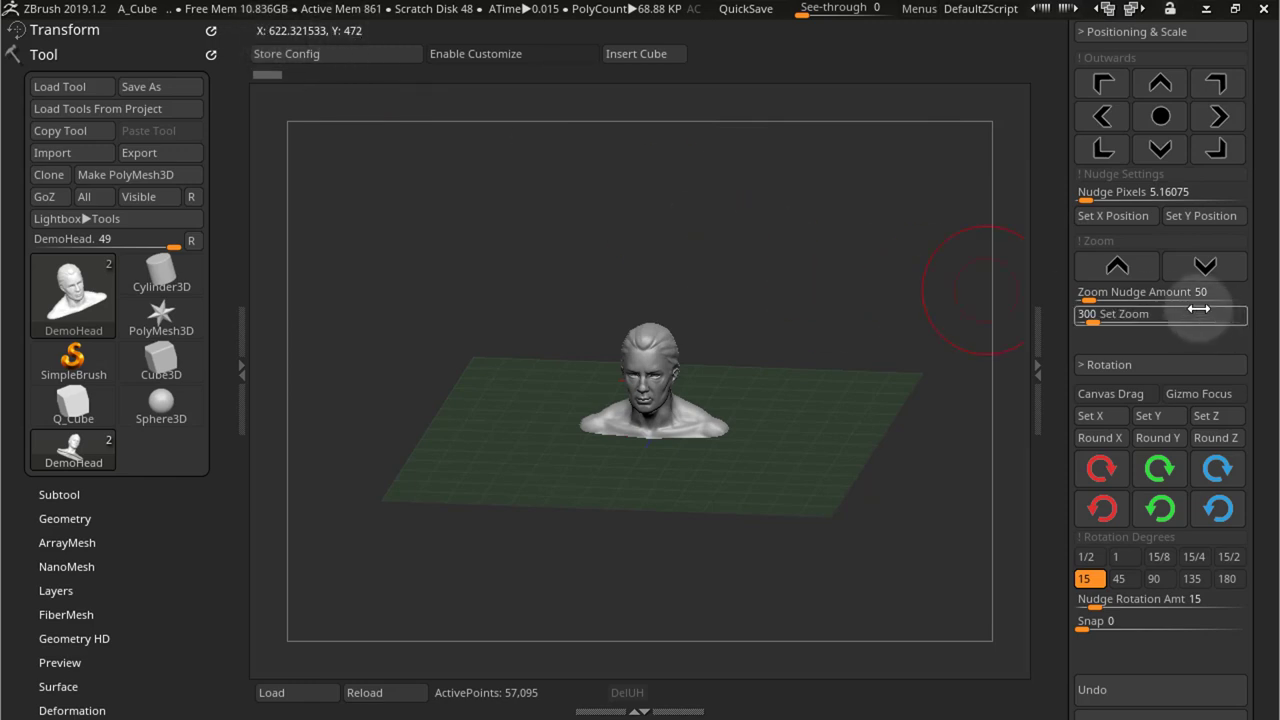
Set the view's exact position to X 400 and Y 400.
{"action": "left_click", "coordinate": [1108, 219]}
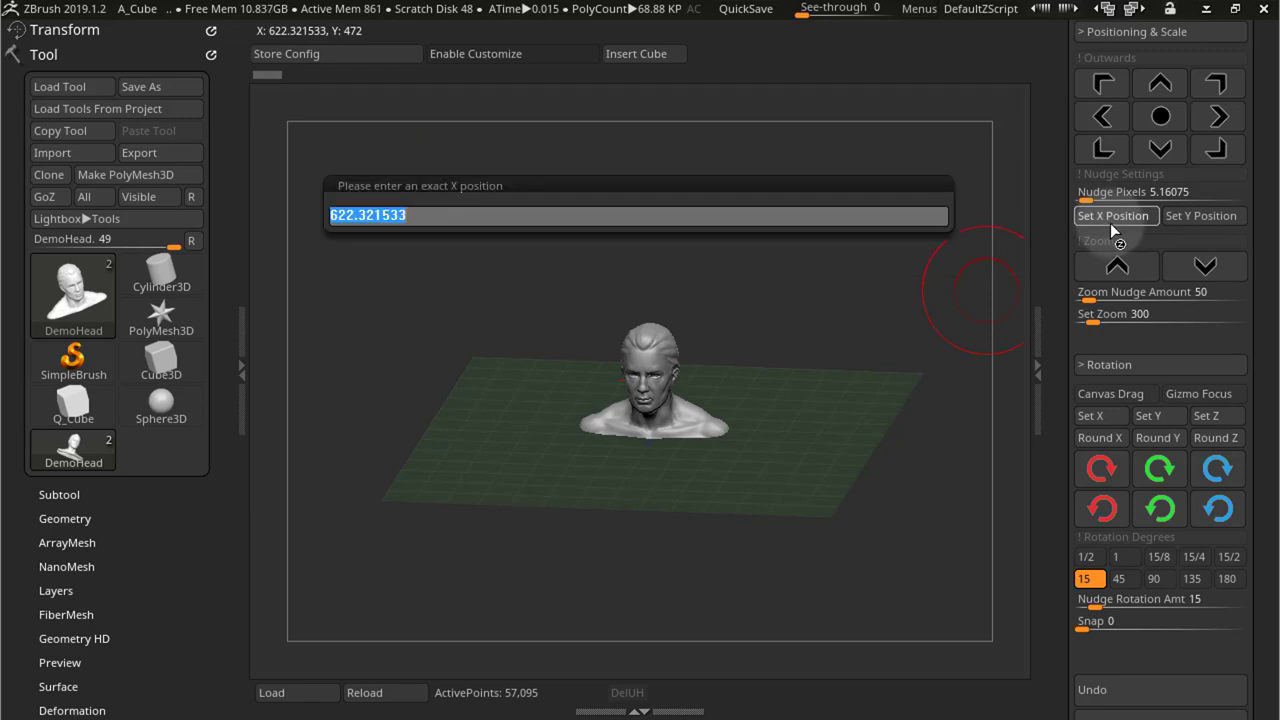
{"action": "type", "text": "400"}
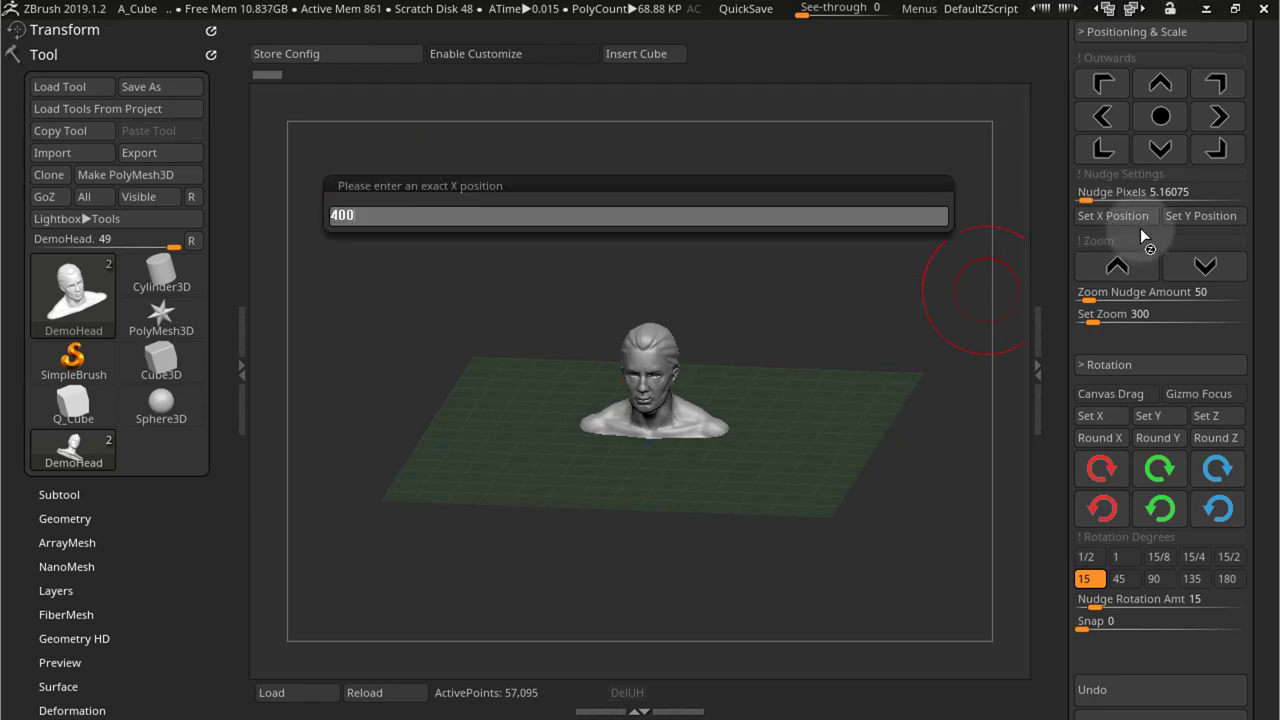
{"action": "key", "text": "Return"}
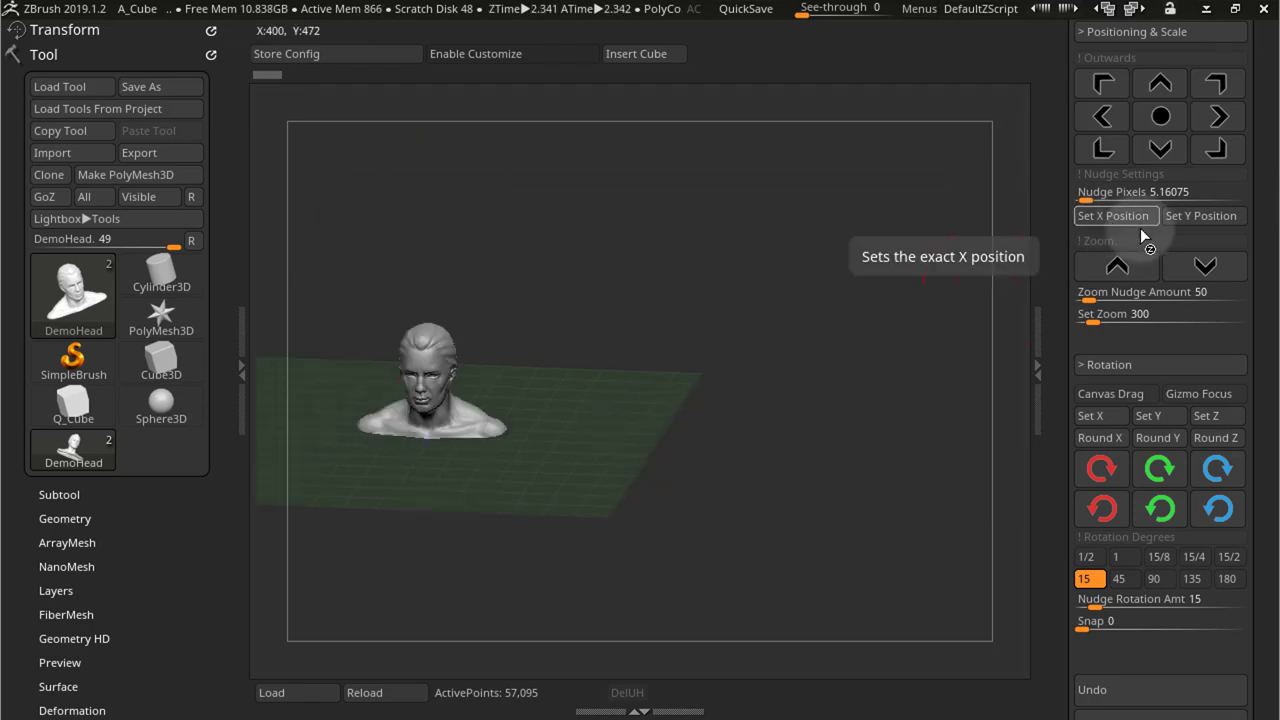
{"action": "left_click", "coordinate": [1215, 222]}
{"action": "type", "text": "400"}
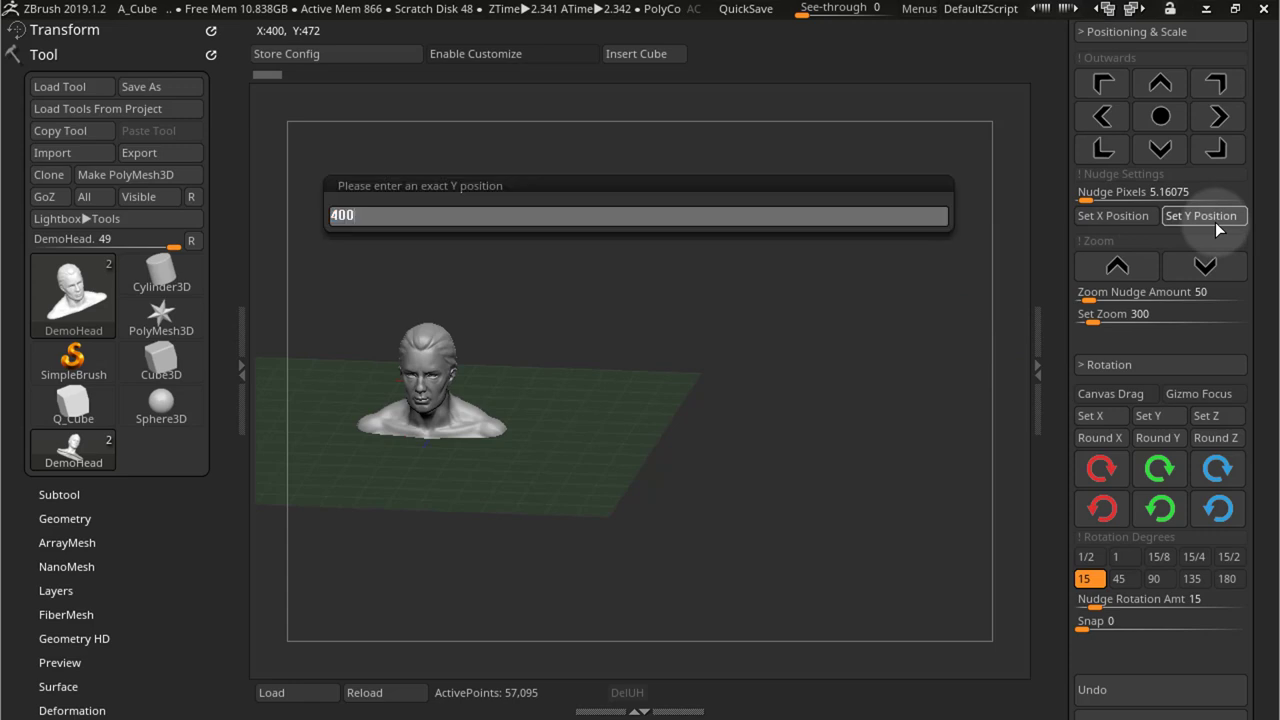
{"action": "key", "text": "Return"}
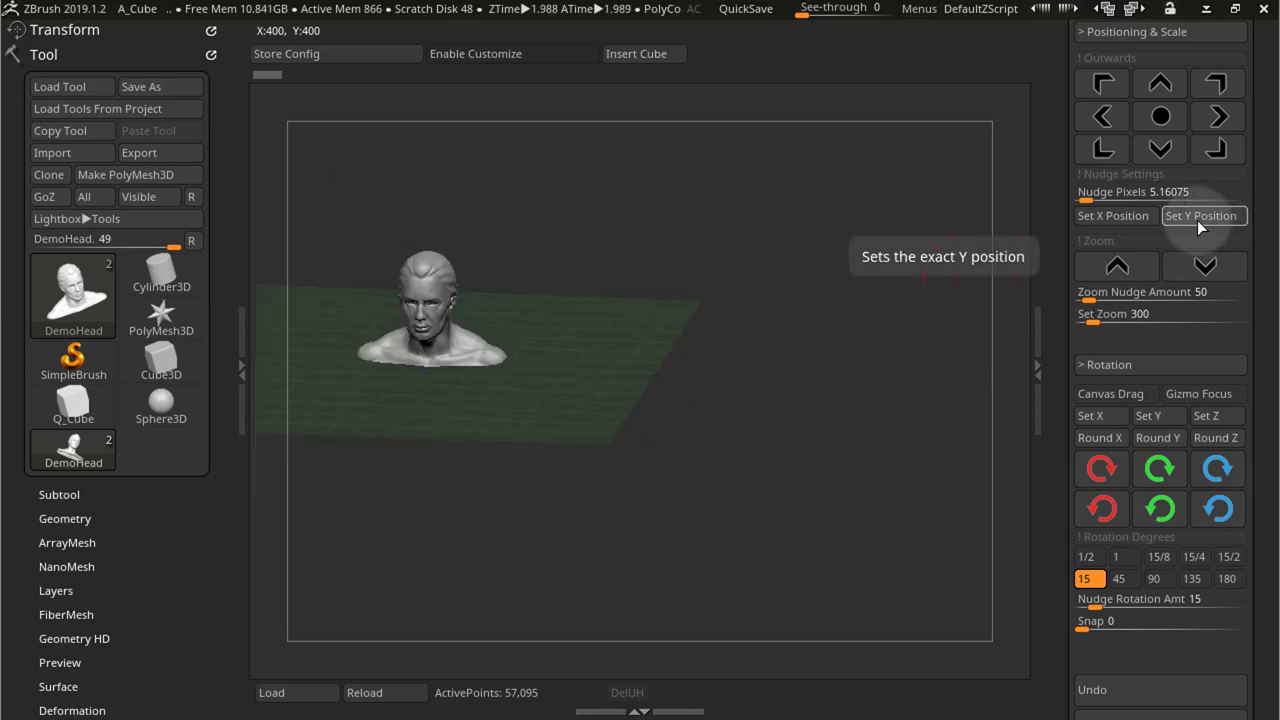
Set Nudge Pixels to 10 and nudge the view to the right and diagonally down-right.
{"action": "left_click", "coordinate": [1100, 192]}
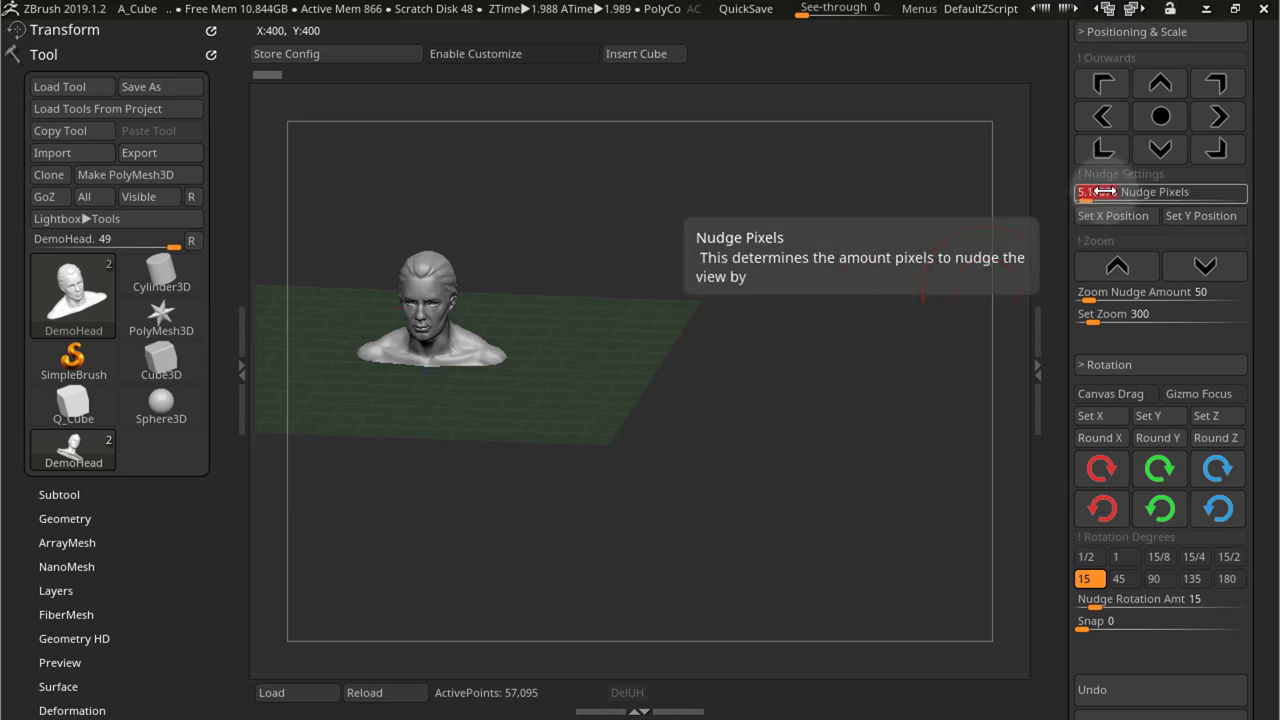
{"action": "left_click", "coordinate": [1218, 116]}
{"action": "left_click", "coordinate": [1218, 116]}
{"action": "left_click", "coordinate": [1216, 148]}
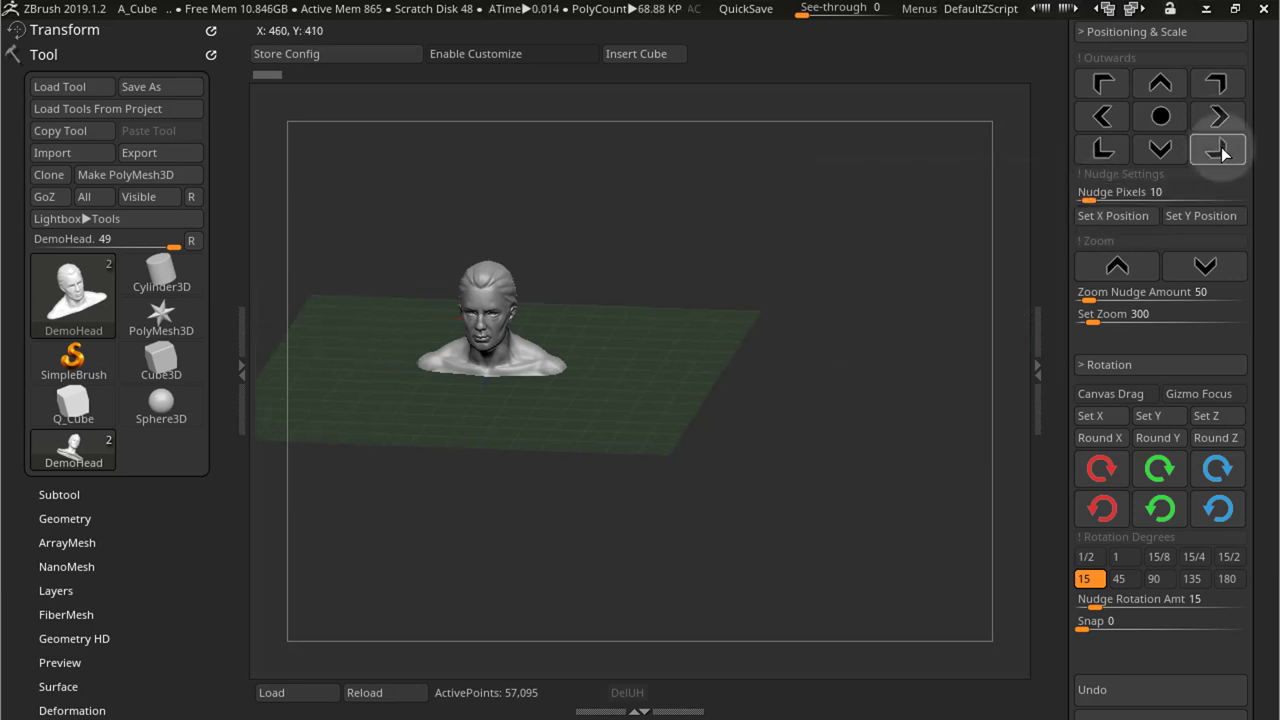
{"action": "left_click", "coordinate": [1216, 148]}
{"action": "left_click", "coordinate": [1216, 148]}
{"action": "left_click", "coordinate": [1216, 148]}
Nudge the view further right in 10-pixel increments and recenter the head on the canvas.
{"action": "left_click", "coordinate": [1218, 116]}
{"action": "left_click", "coordinate": [1218, 116]}
{"action": "left_click", "coordinate": [1218, 116]}
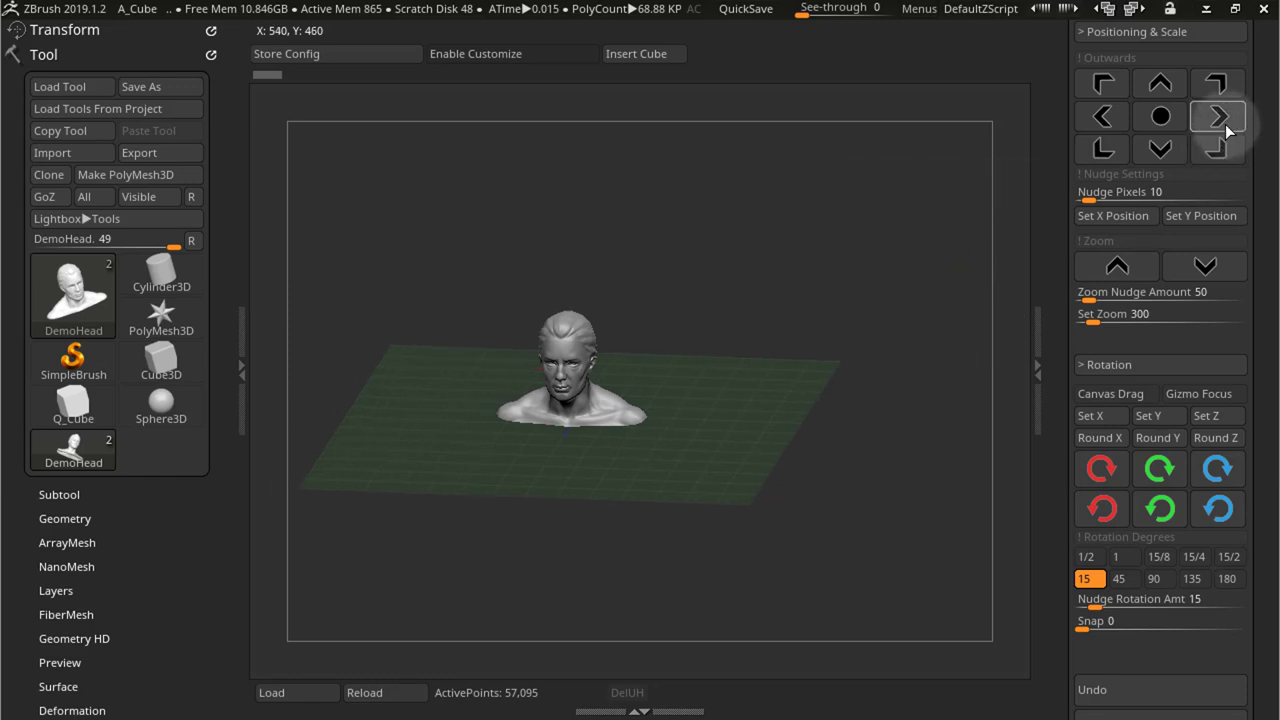
{"action": "left_click", "coordinate": [1218, 116]}
{"action": "left_click", "coordinate": [1218, 116]}
{"action": "left_click", "coordinate": [1218, 116]}
{"action": "left_click", "coordinate": [1160, 116]}
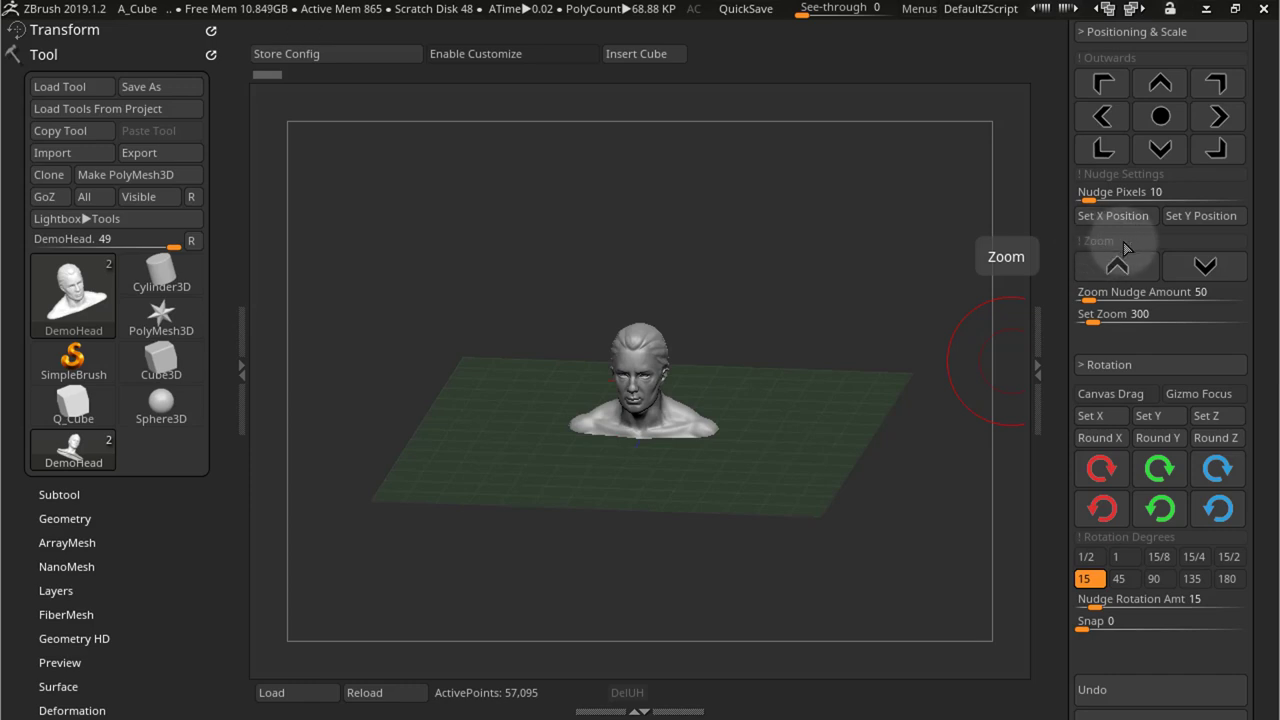
Zoom the view in and out repeatedly with the Zoom Nudge Amount of 50.
{"action": "left_click", "coordinate": [1117, 265]}
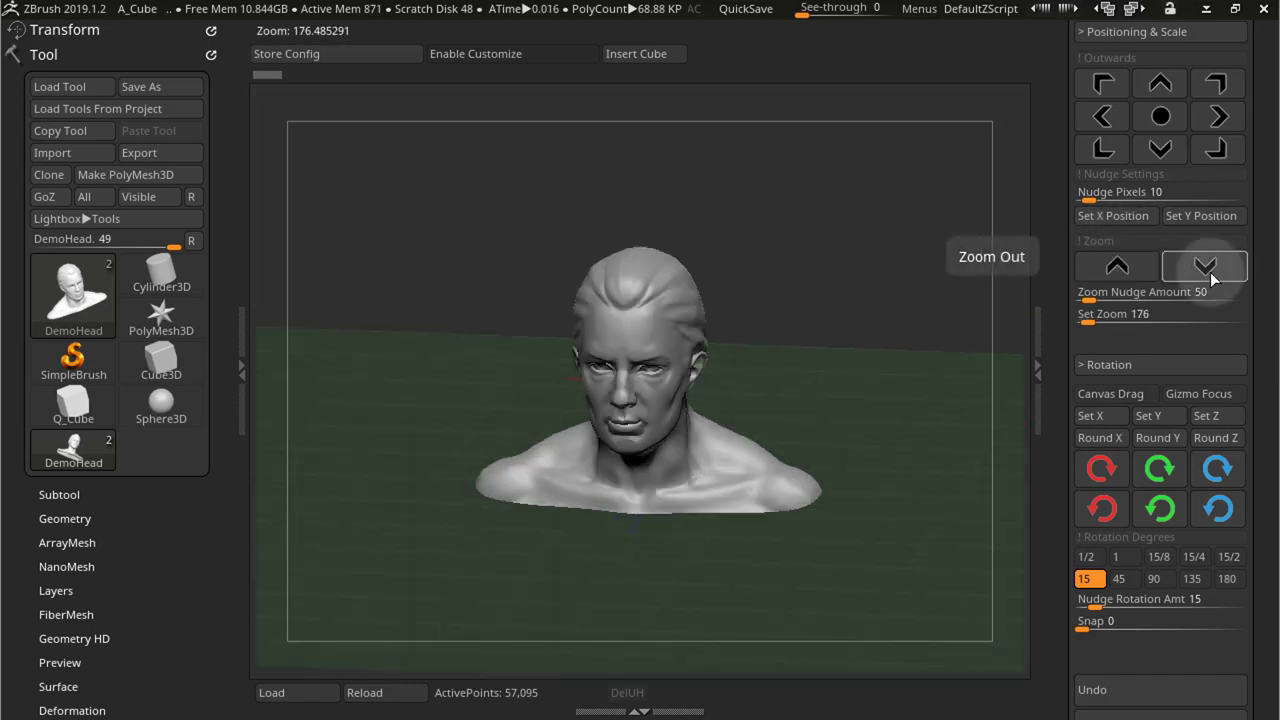
{"action": "left_click", "coordinate": [1211, 278]}
{"action": "left_click", "coordinate": [1123, 270]}
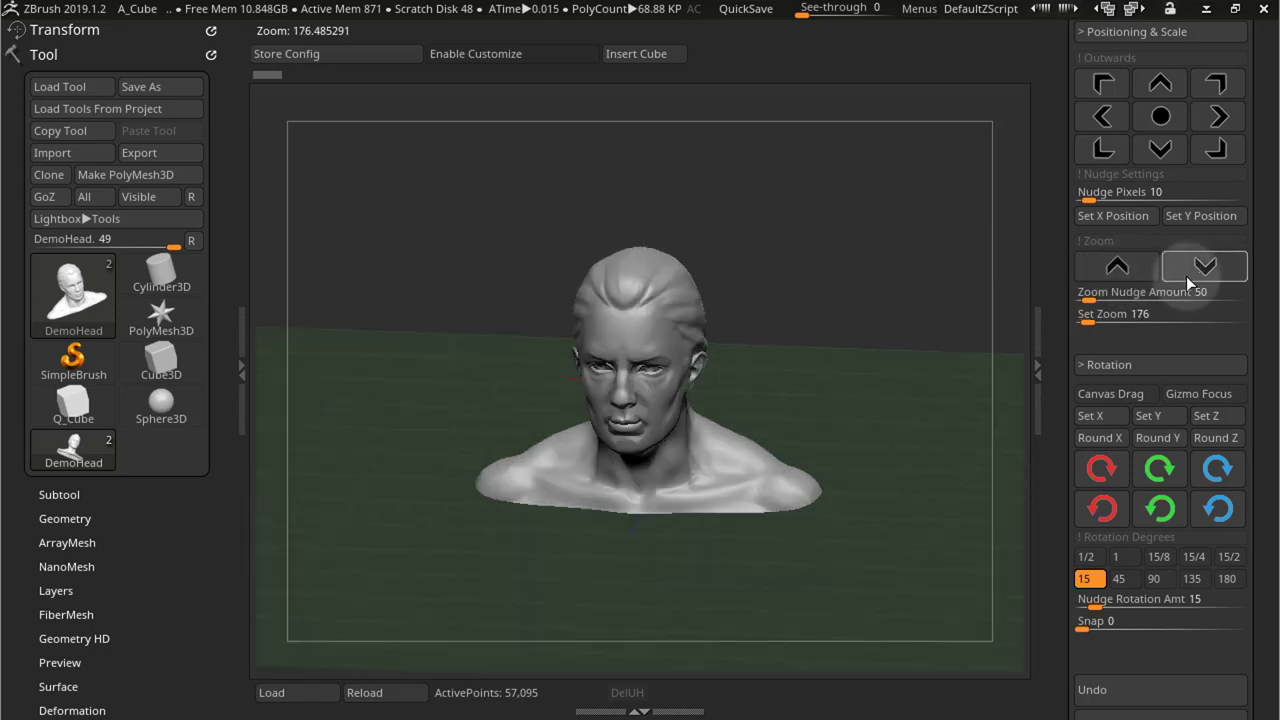
{"action": "left_click", "coordinate": [1188, 276]}
{"action": "left_click", "coordinate": [1188, 276]}
{"action": "left_click", "coordinate": [1110, 269]}
{"action": "left_click", "coordinate": [1110, 269]}
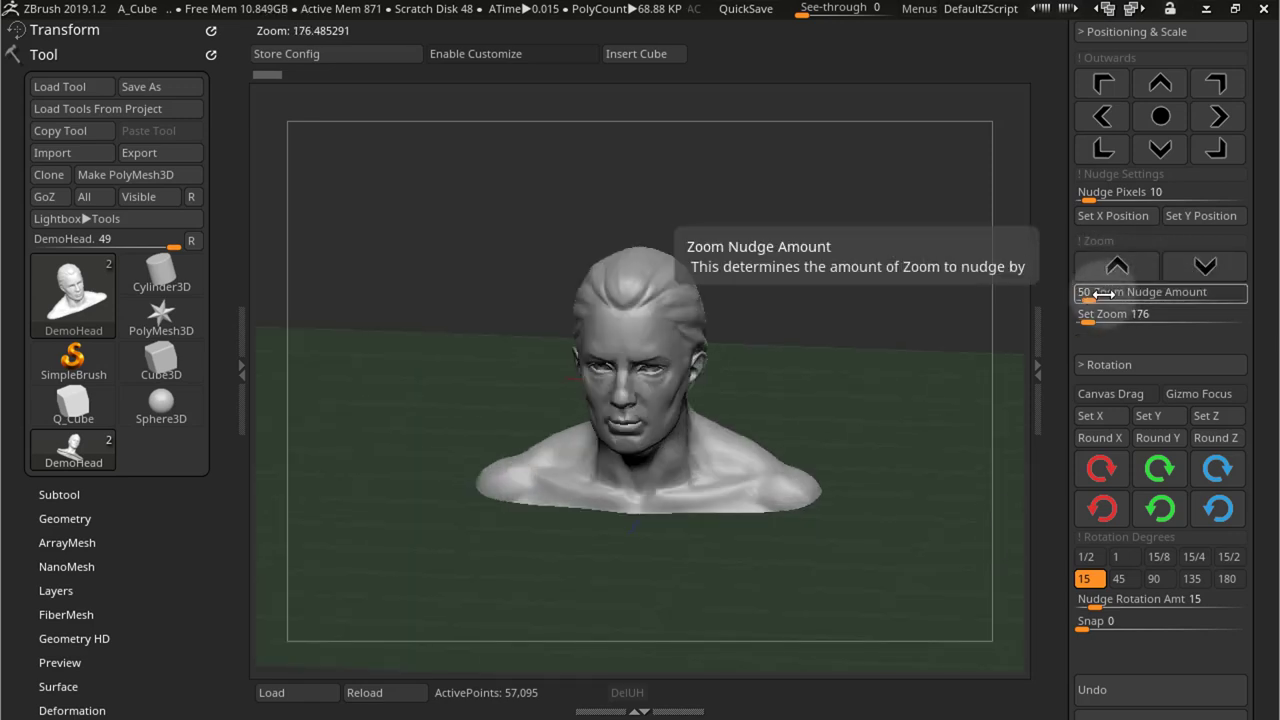
Set the Zoom Nudge Amount to 10 and zoom the view in by two increments.
{"action": "left_click", "coordinate": [1118, 294]}
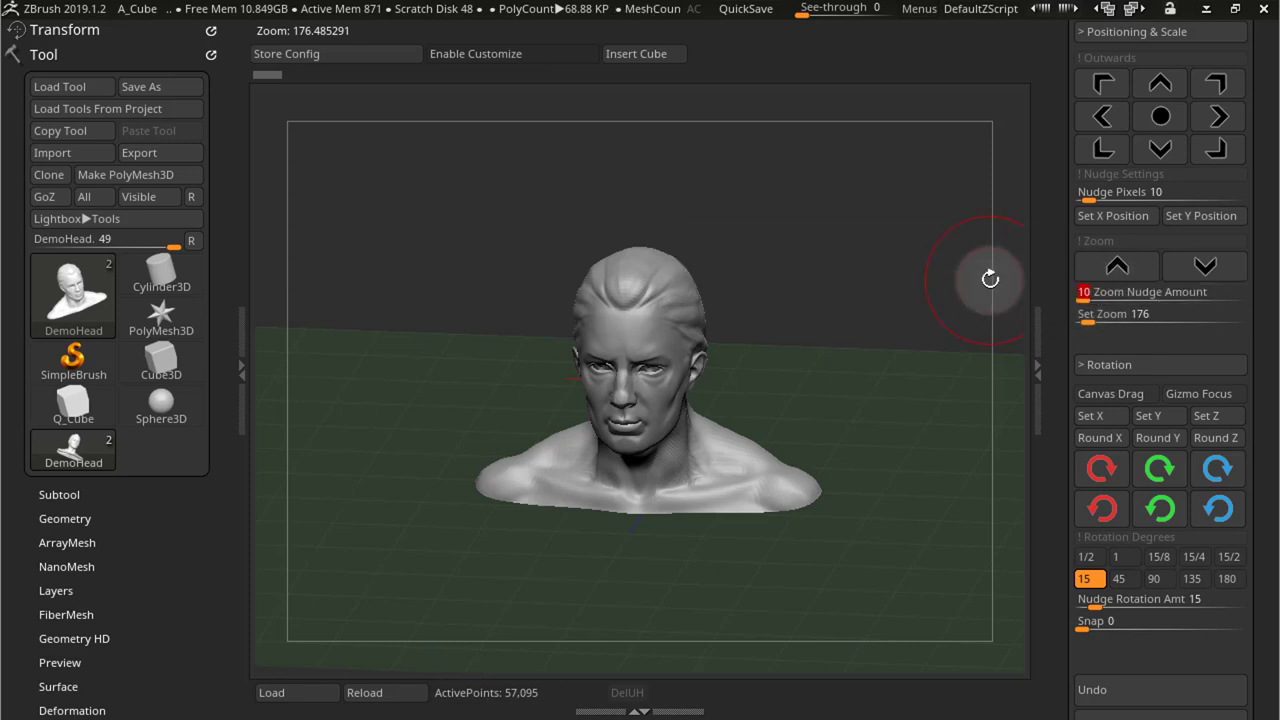
{"action": "type", "text": "10"}
{"action": "key", "text": "Return"}
{"action": "left_click", "coordinate": [1120, 268]}
{"action": "left_click", "coordinate": [1126, 270]}
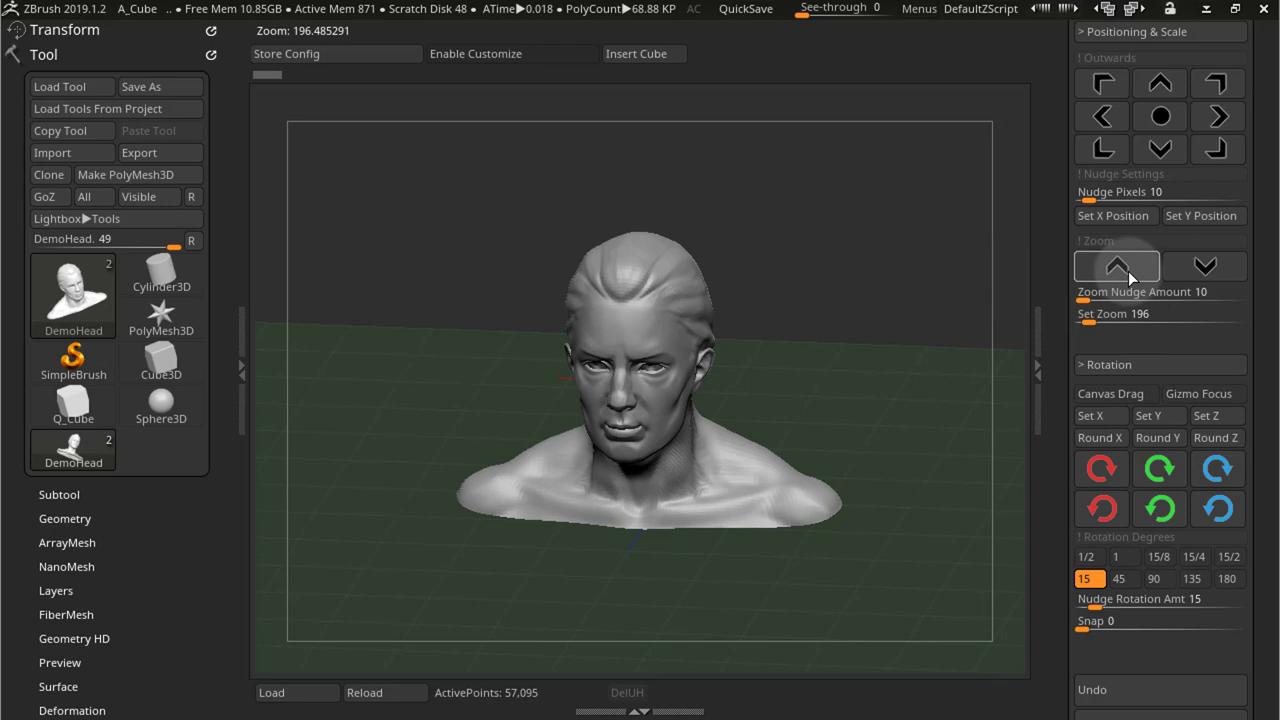
Zoom the view out several 10-unit increments, and zoom back in to about 166.
{"action": "left_click", "coordinate": [1212, 266]}
{"action": "left_click", "coordinate": [1214, 268]}
{"action": "left_click", "coordinate": [1218, 271]}
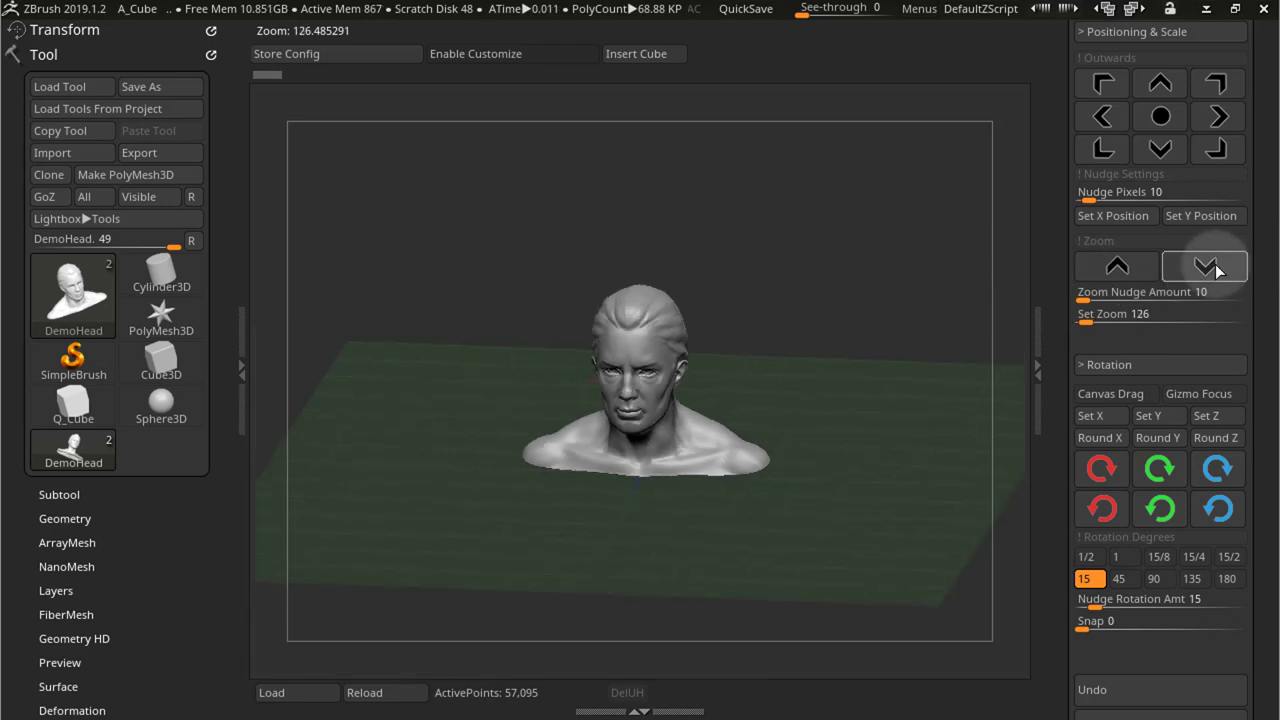
{"action": "left_click", "coordinate": [1218, 271]}
{"action": "left_click", "coordinate": [1115, 268]}
{"action": "left_click", "coordinate": [1115, 268]}
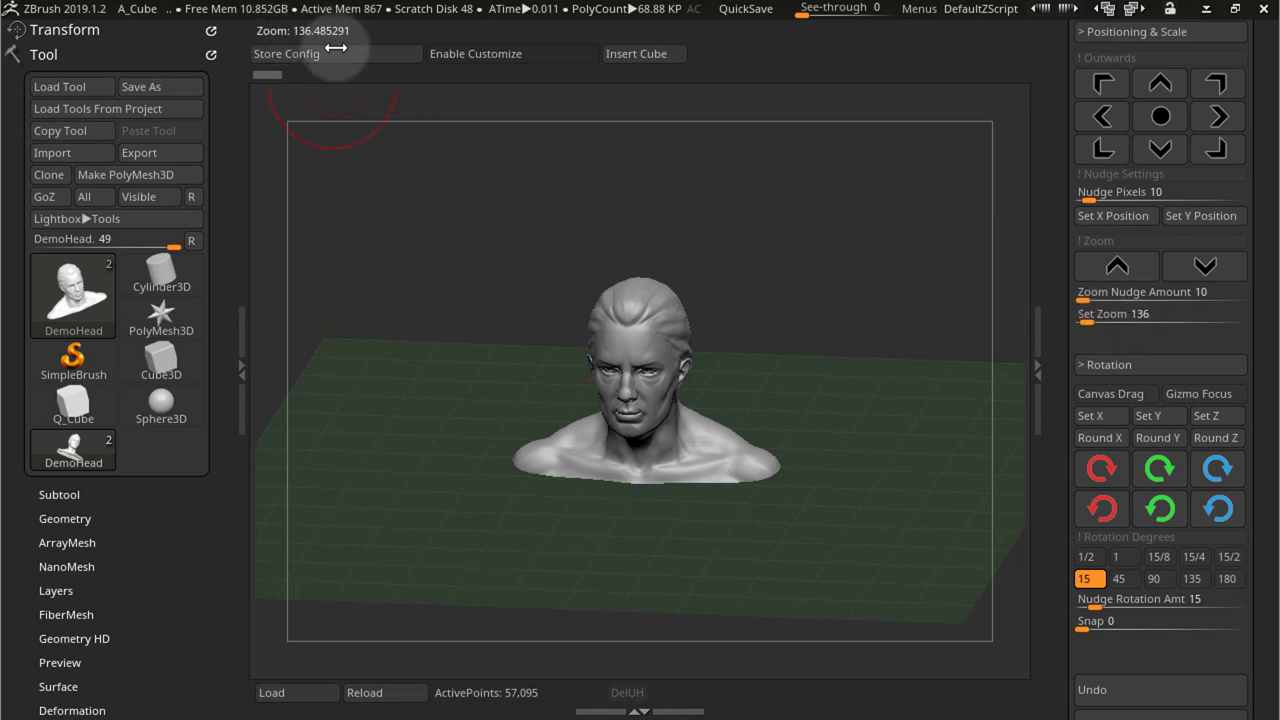
{"action": "left_click", "coordinate": [1117, 265]}
{"action": "left_click", "coordinate": [1117, 265]}
{"action": "left_click", "coordinate": [1117, 265]}
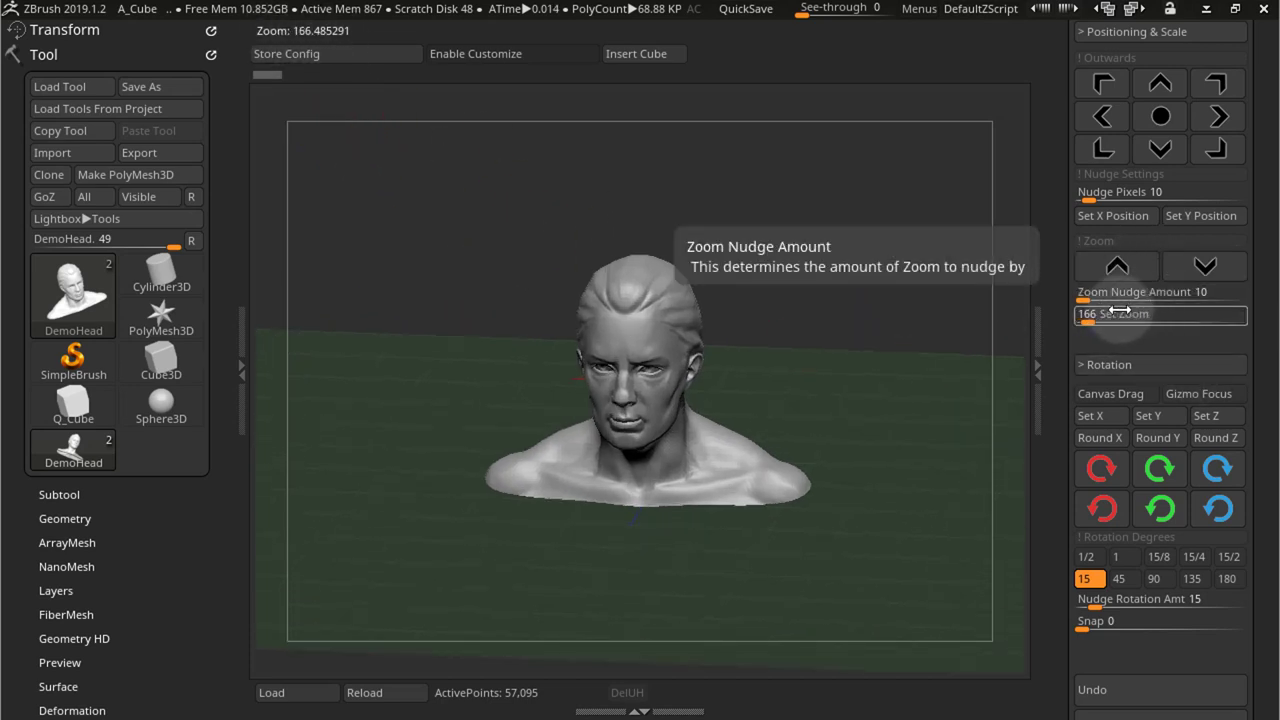
Set the exact zoom to 0 and nudge the zoom in 10-unit increments up to 130.
{"action": "left_click", "coordinate": [1145, 324]}
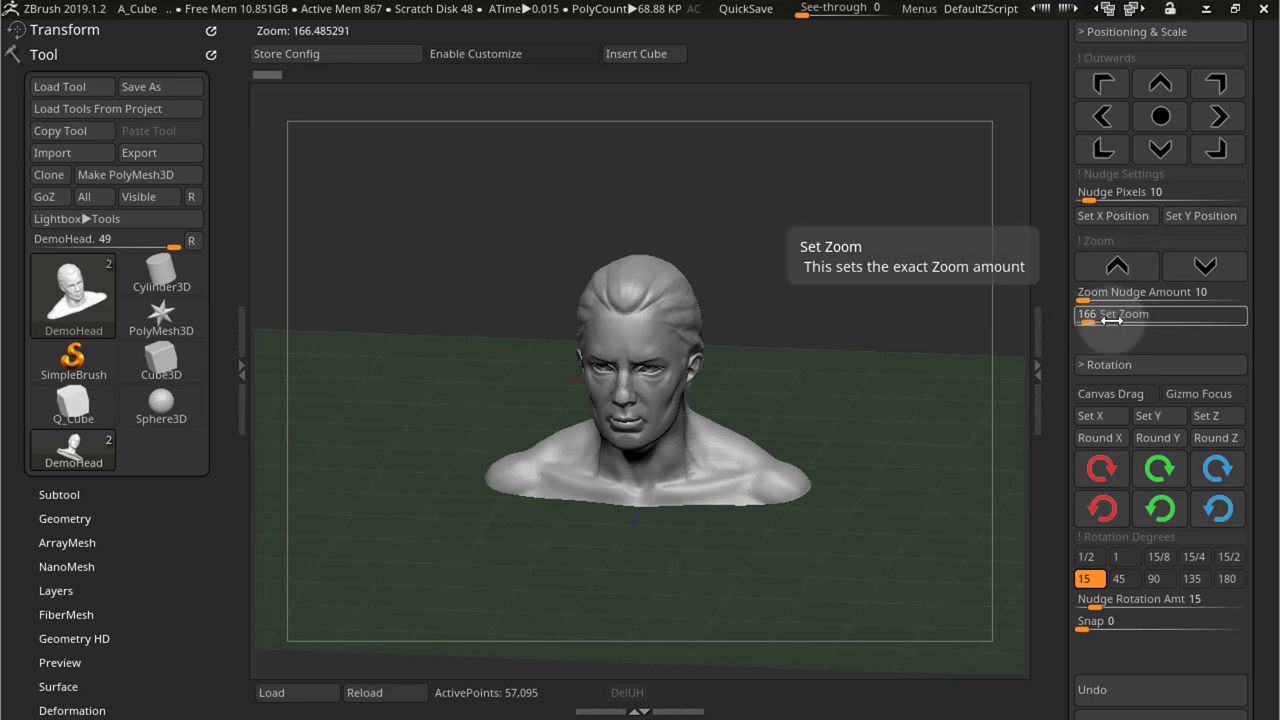
{"action": "left_click_drag", "start_coordinate": [1111, 320], "coordinate": [1117, 292]}
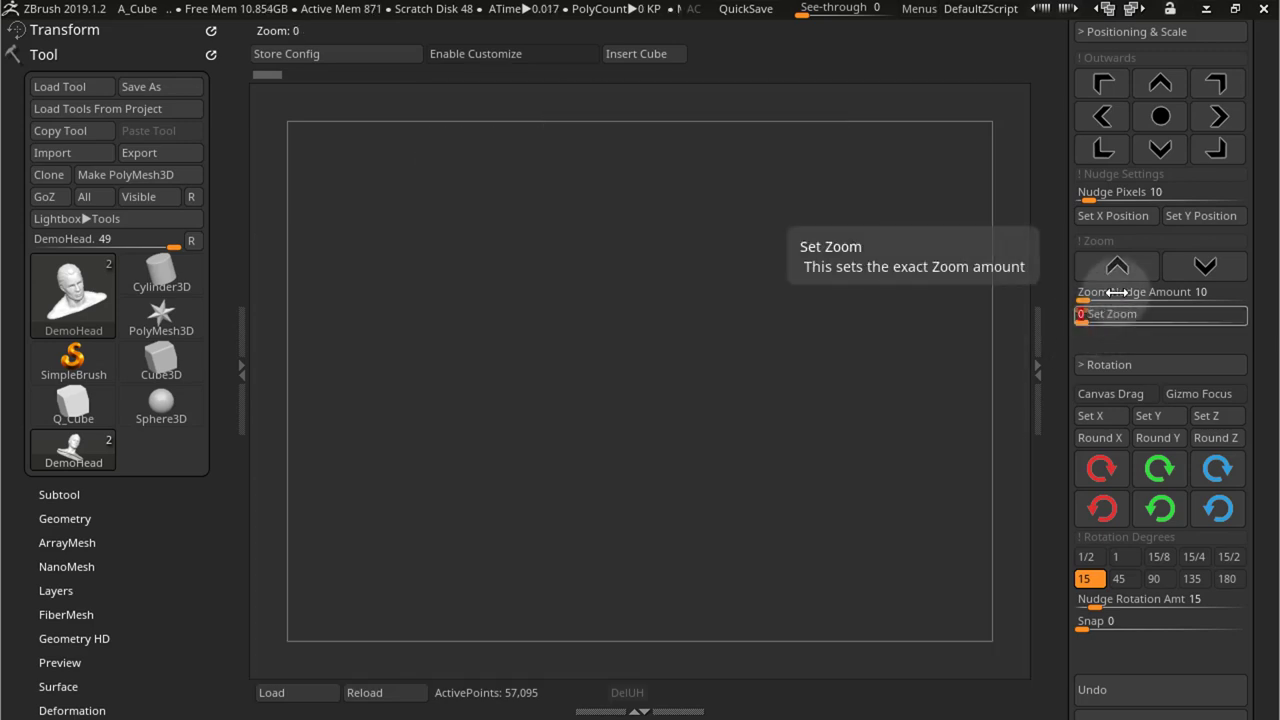
{"action": "left_click", "coordinate": [1129, 268]}
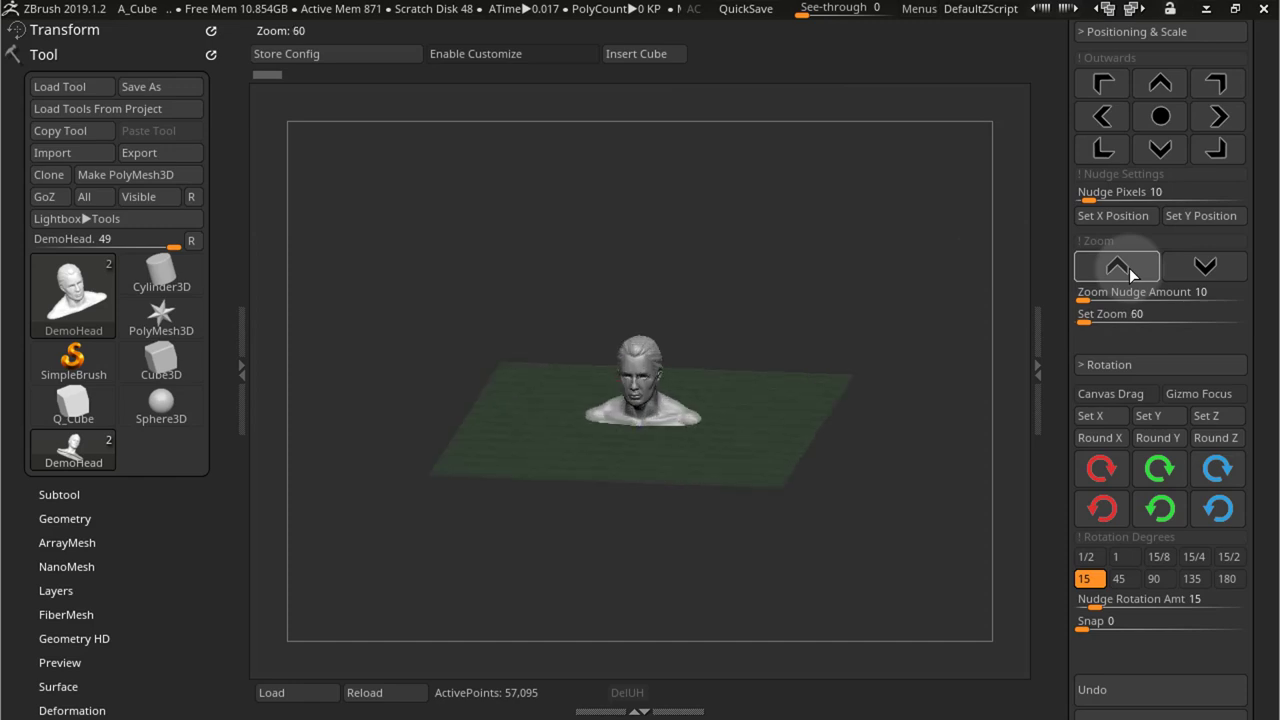
{"action": "left_click", "coordinate": [1129, 268]}
{"action": "left_click", "coordinate": [1207, 268]}
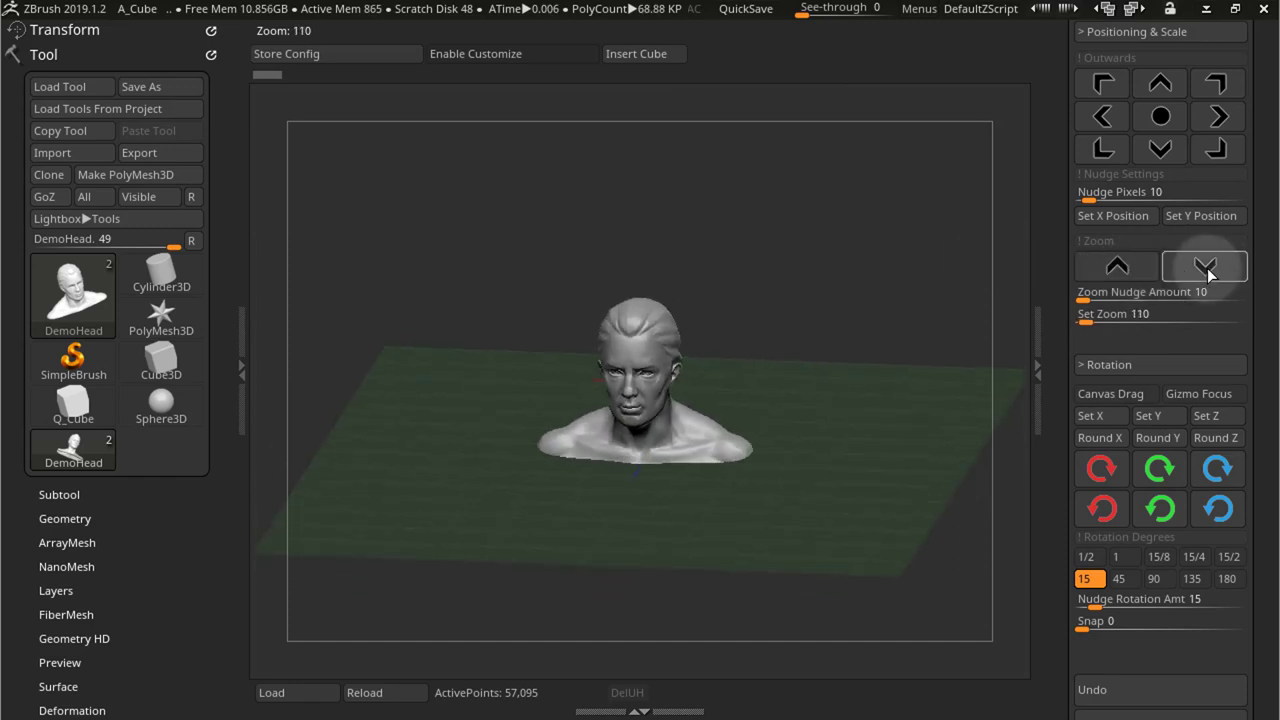
{"action": "left_click", "coordinate": [1128, 266]}
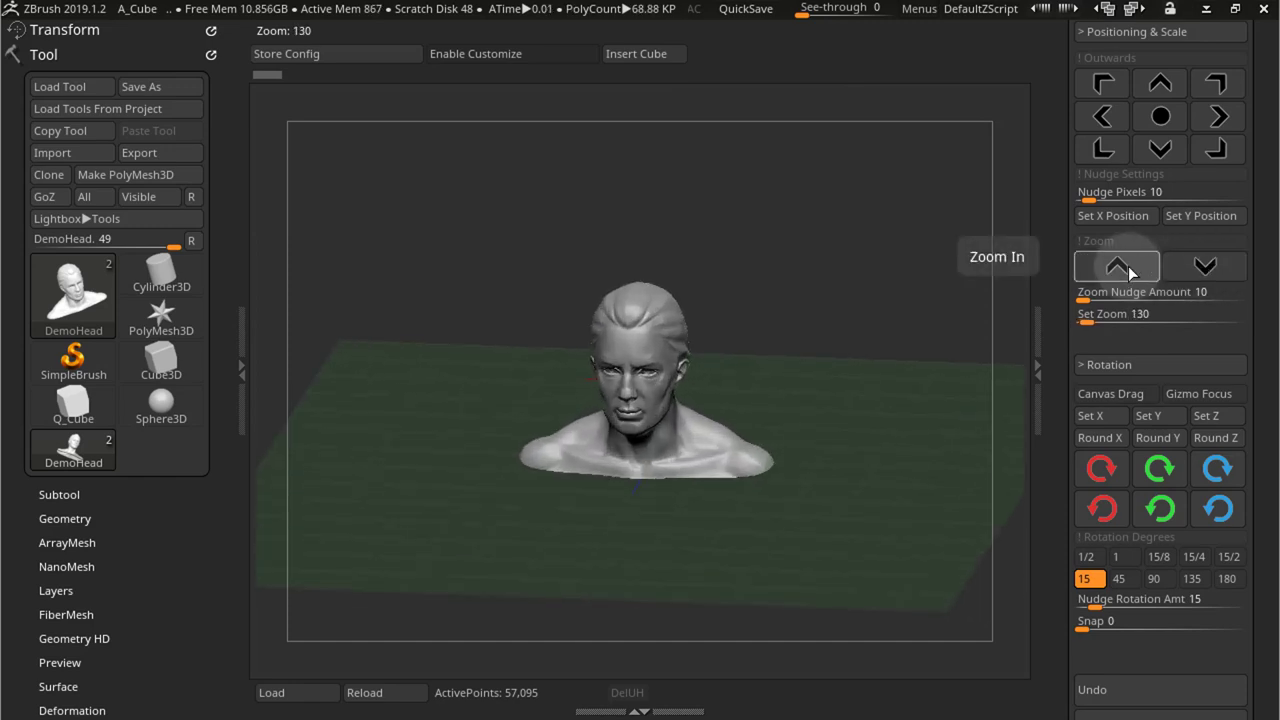
{"action": "left_click", "coordinate": [900, 318]}
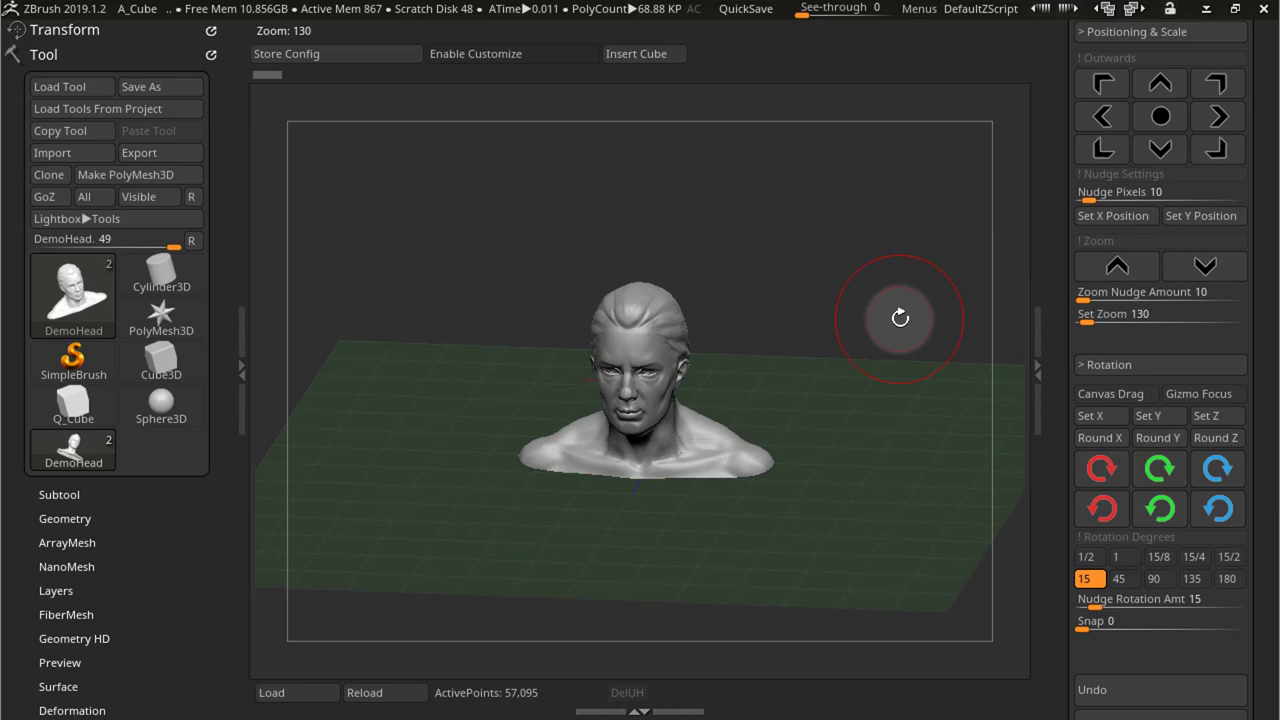
Collapse the Positioning & Scale section and return to the plugin list above the Mad Pony Toolbag.
{"action": "left_click", "coordinate": [1153, 30]}
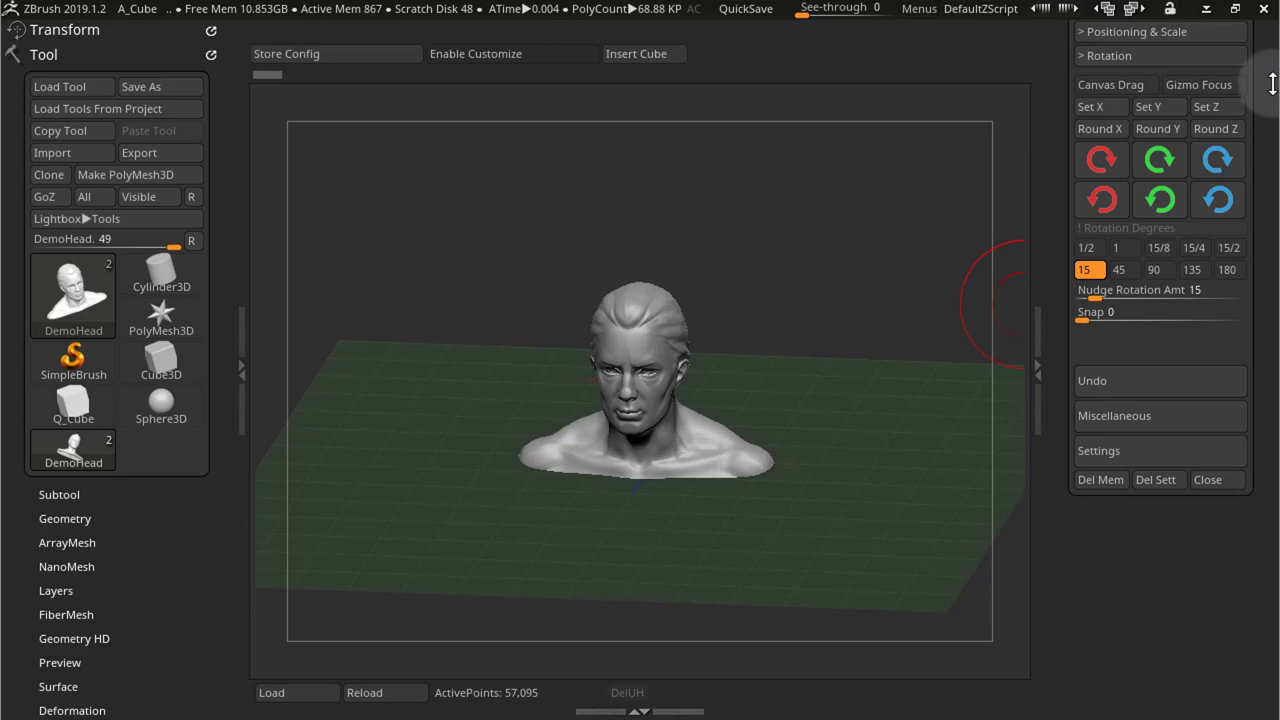
{"action": "left_click_drag", "start_coordinate": [1203, 165], "coordinate": [1203, 487]}
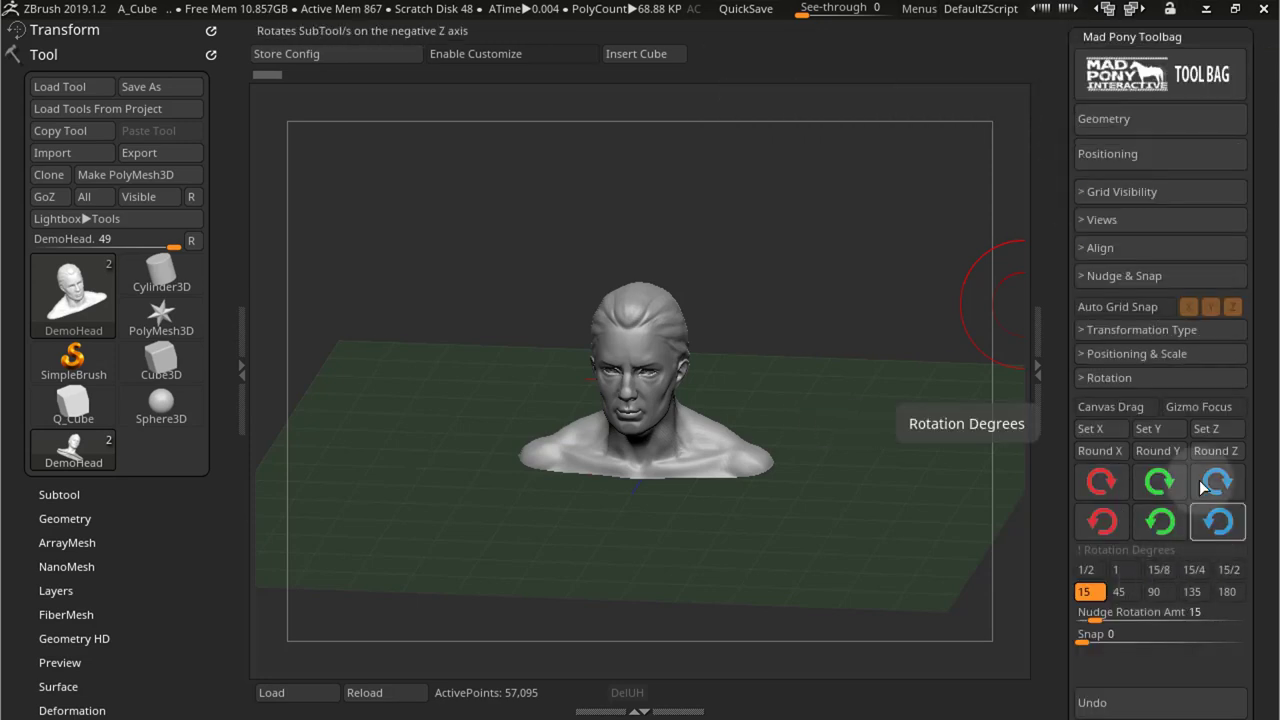
{"action": "left_click_drag", "start_coordinate": [1272, 345], "coordinate": [1270, 565]}
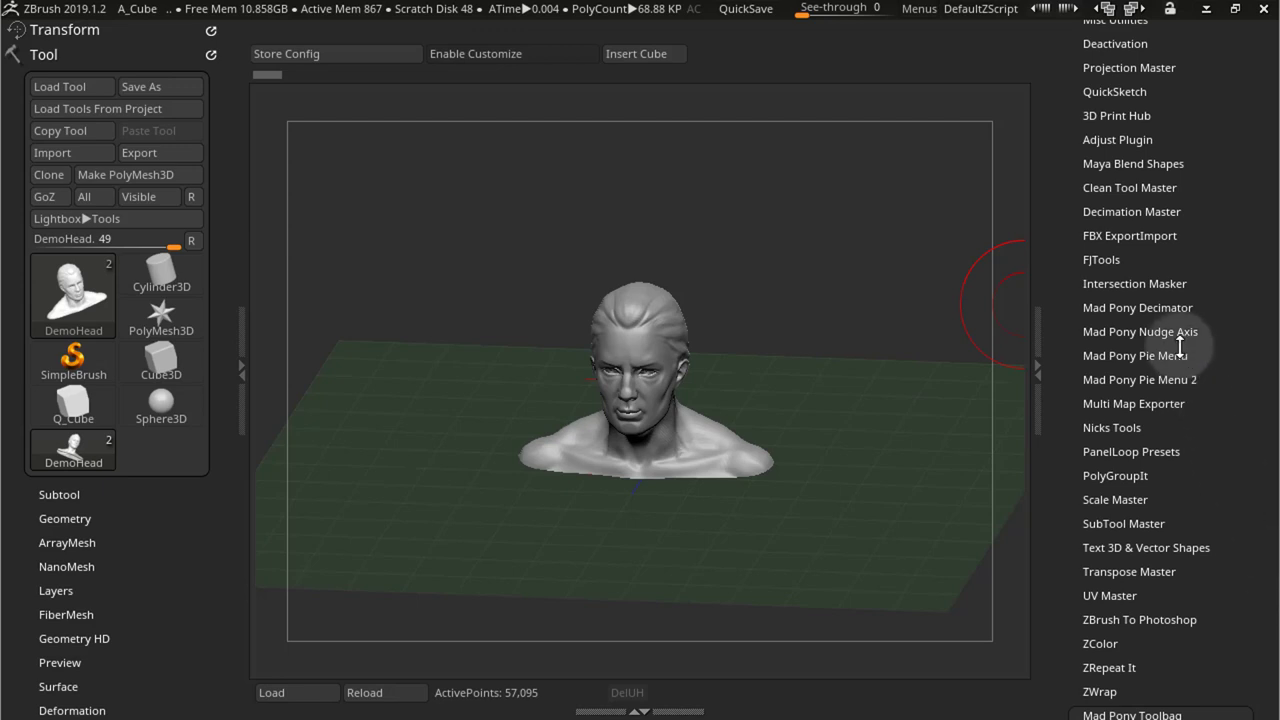
Briefly expand the Mad Pony Nudge Axis plugin, collapse it again, and bring up the Mad Pony Toolbag's rotation controls.
{"action": "left_click", "coordinate": [1175, 333]}
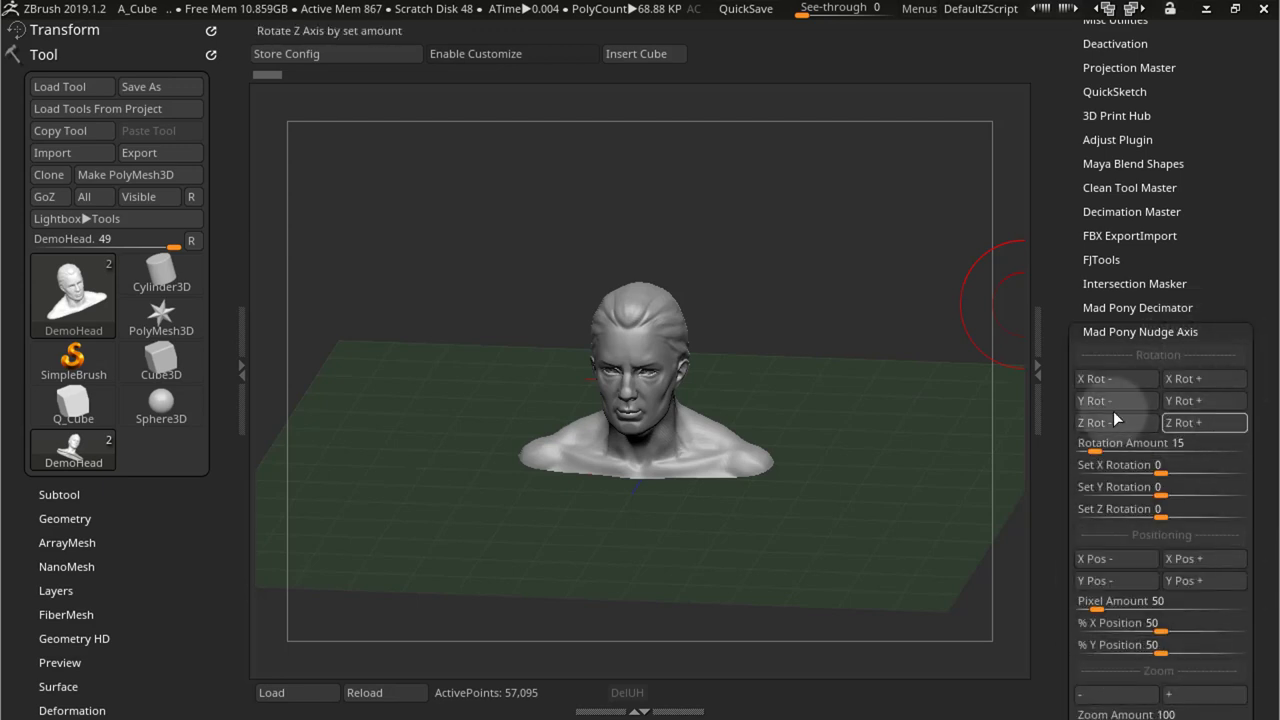
{"action": "left_click", "coordinate": [1180, 333]}
{"action": "left_click_drag", "start_coordinate": [1243, 429], "coordinate": [1257, 214]}
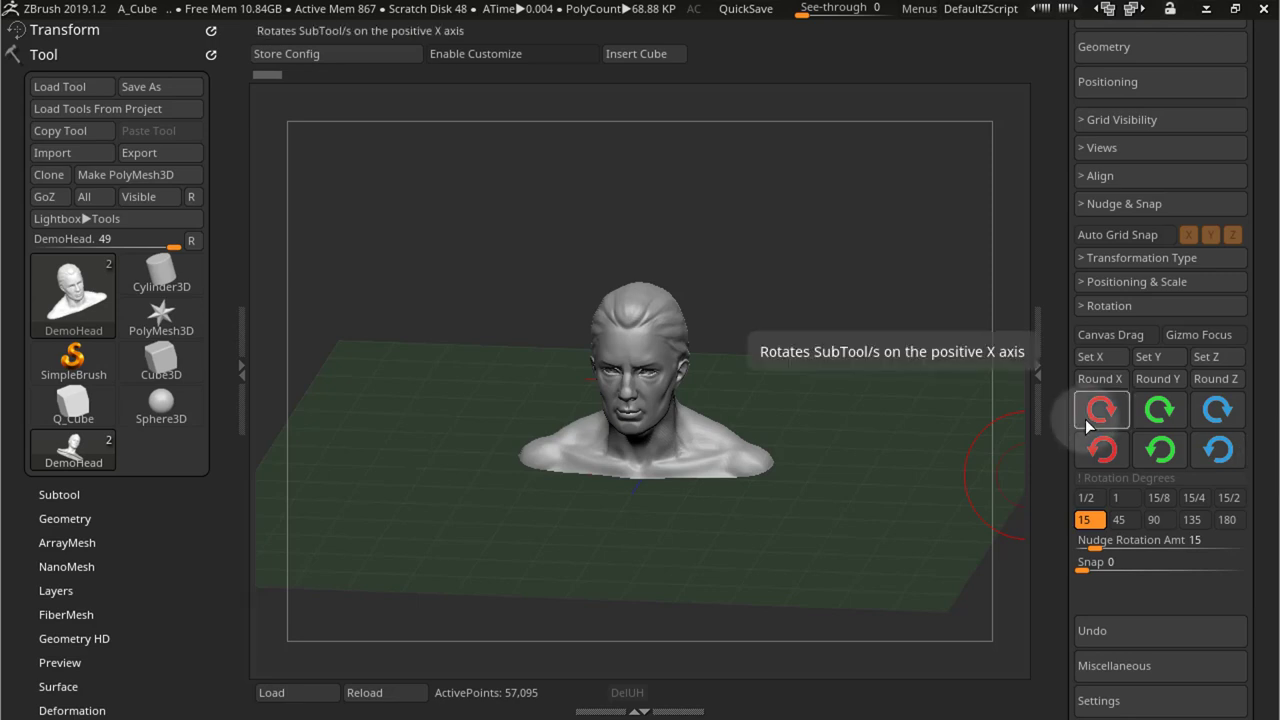
Snap the view to the front and rotate it a full turn around the positive Y axis in 15-degree increments.
{"action": "left_click_drag", "start_coordinate": [866, 451], "coordinate": [886, 459], "text": "shift"}
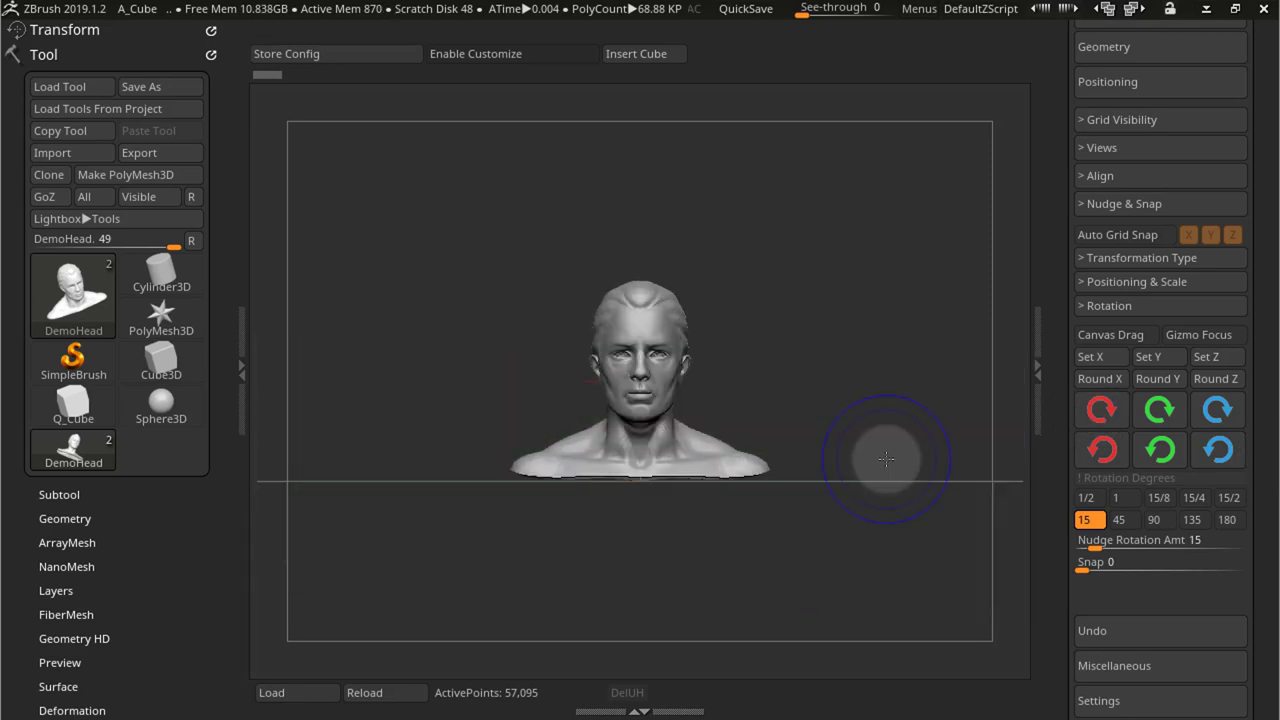
{"action": "left_click", "coordinate": [1163, 413]}
{"action": "left_click", "coordinate": [1160, 410]}
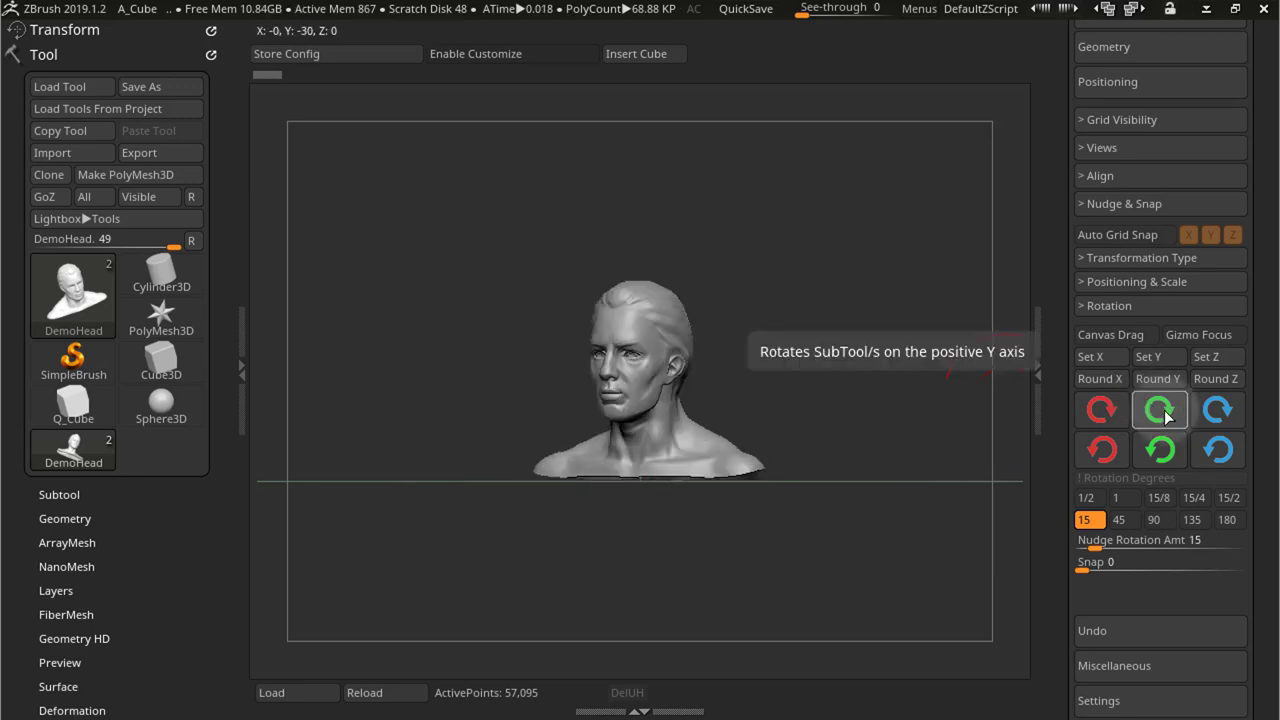
{"action": "left_click", "coordinate": [1160, 410]}
{"action": "left_click", "coordinate": [1160, 410]}
{"action": "left_click", "coordinate": [1160, 410]}
{"action": "left_click", "coordinate": [1160, 410]}
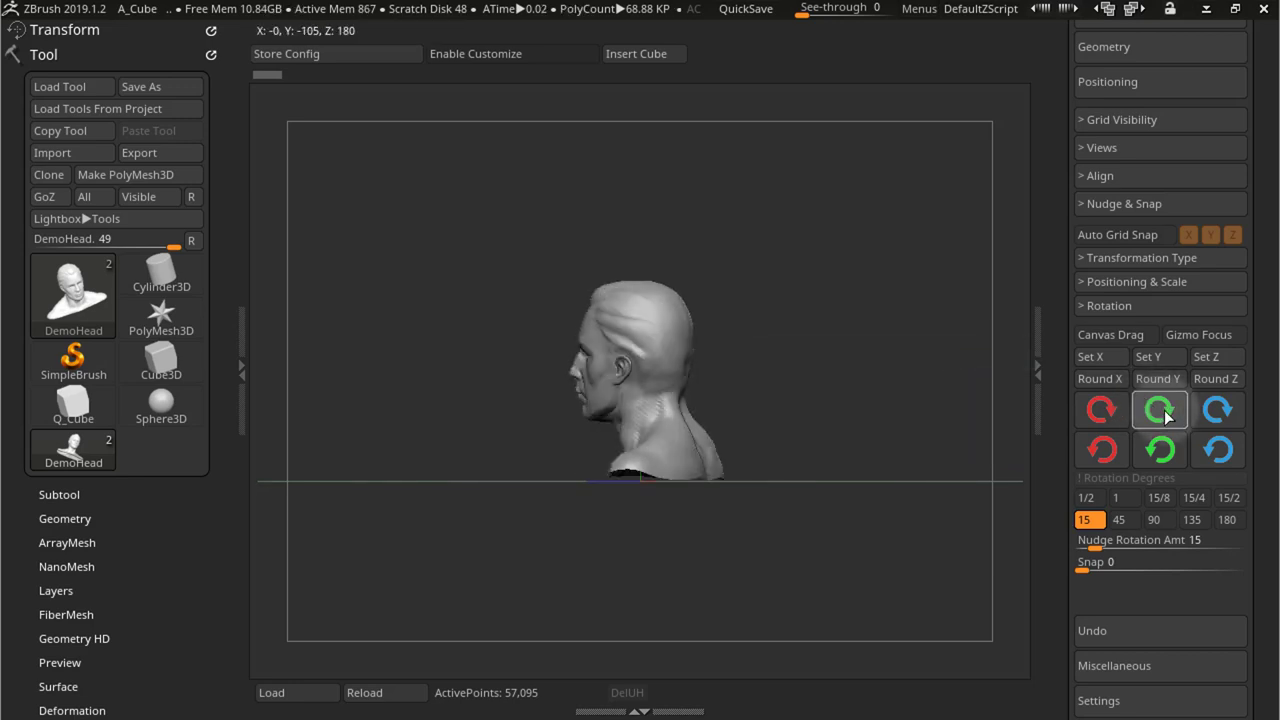
{"action": "left_click", "coordinate": [1160, 410]}
{"action": "left_click", "coordinate": [1160, 410]}
{"action": "left_click", "coordinate": [1160, 410]}
{"action": "left_click", "coordinate": [1160, 410]}
{"action": "left_click", "coordinate": [1160, 410]}
{"action": "left_click", "coordinate": [1160, 410]}
{"action": "left_click", "coordinate": [1164, 410]}
{"action": "left_click", "coordinate": [1164, 410]}
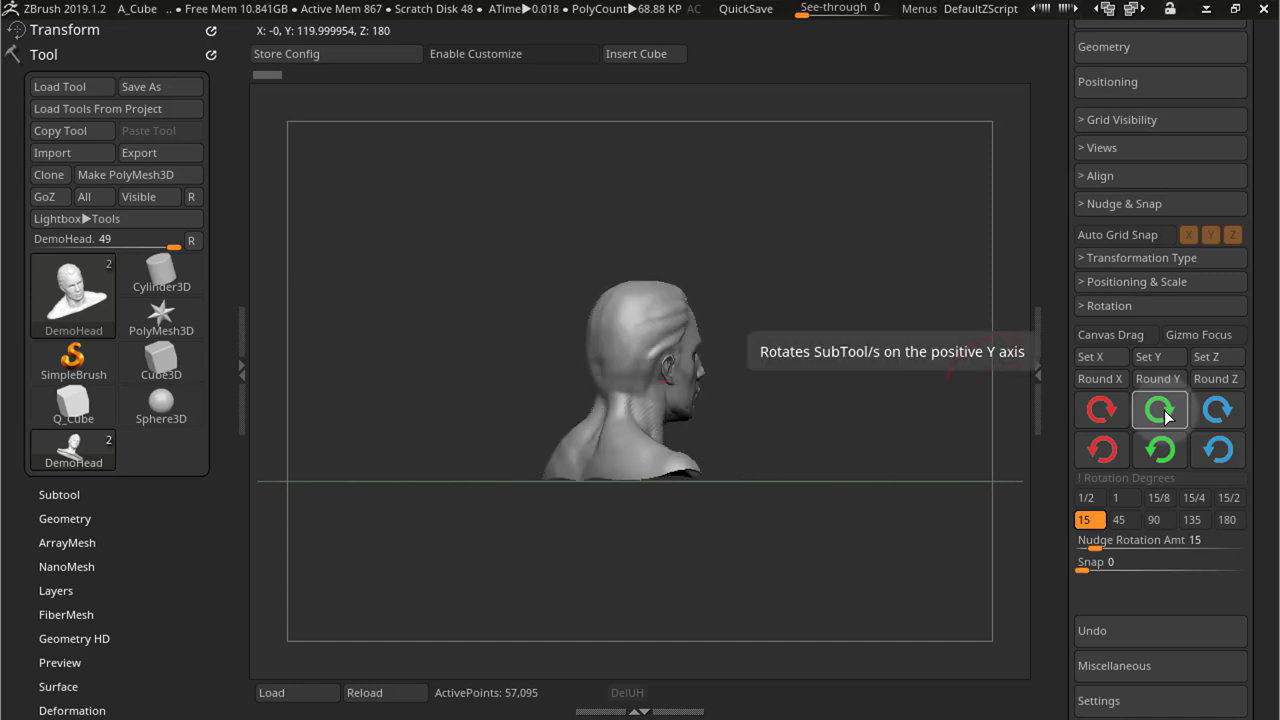
{"action": "left_click", "coordinate": [1164, 410]}
{"action": "left_click", "coordinate": [1164, 410]}
{"action": "left_click", "coordinate": [1164, 410]}
{"action": "left_click", "coordinate": [1164, 410]}
{"action": "left_click", "coordinate": [1164, 410]}
{"action": "left_click", "coordinate": [1164, 410]}
{"action": "left_click", "coordinate": [1164, 410]}
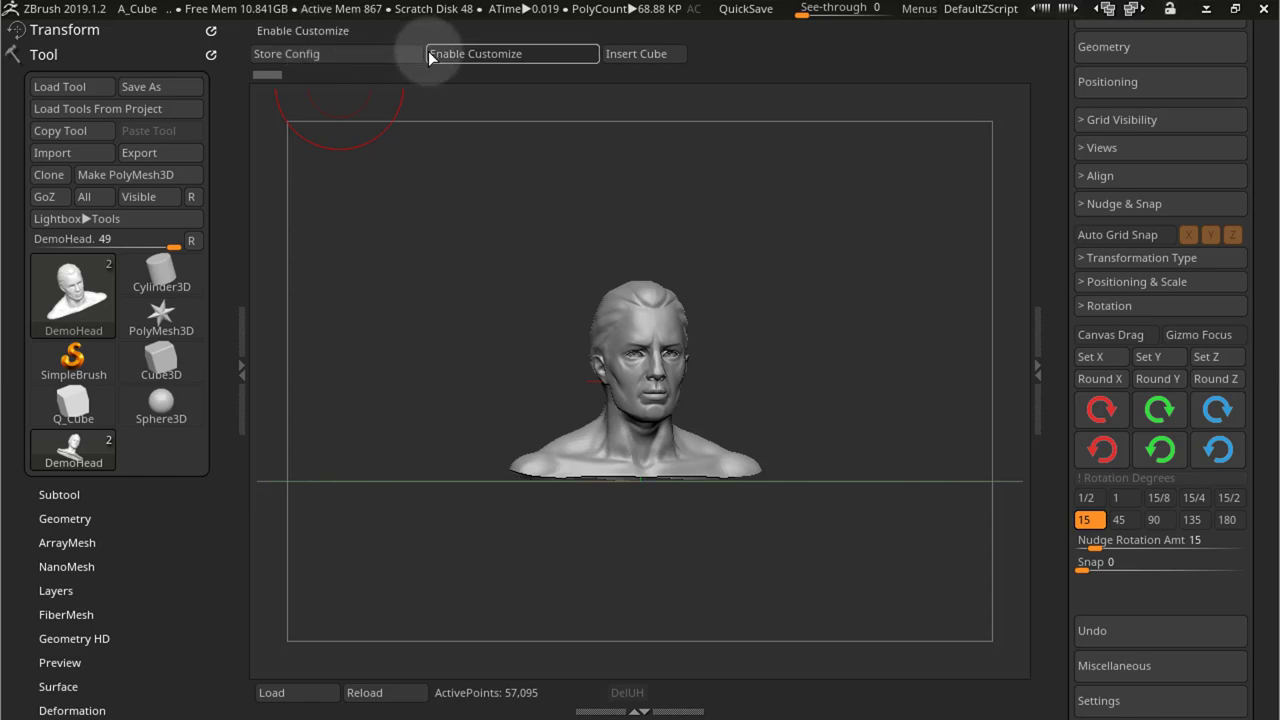
{"action": "left_click", "coordinate": [1168, 415]}
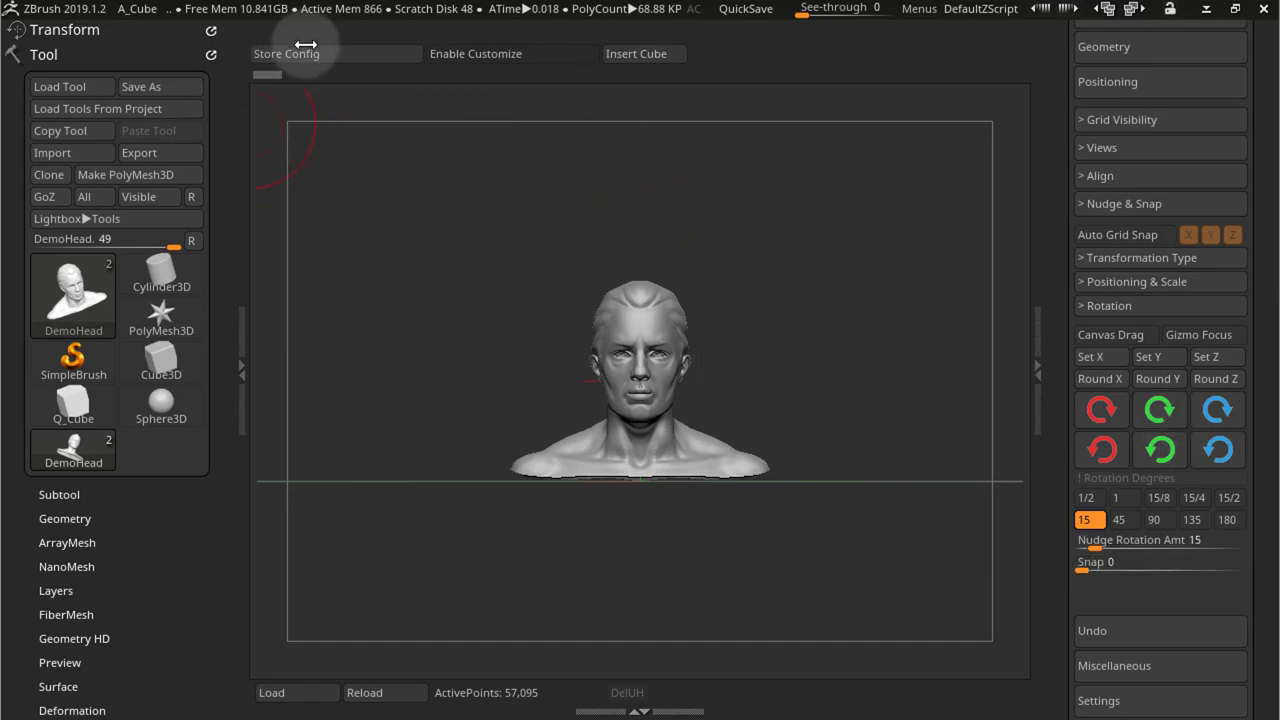
Set the rotation Snap range to 1 and nudge the view 15 degrees around the positive X axis.
{"action": "left_click", "coordinate": [1084, 571]}
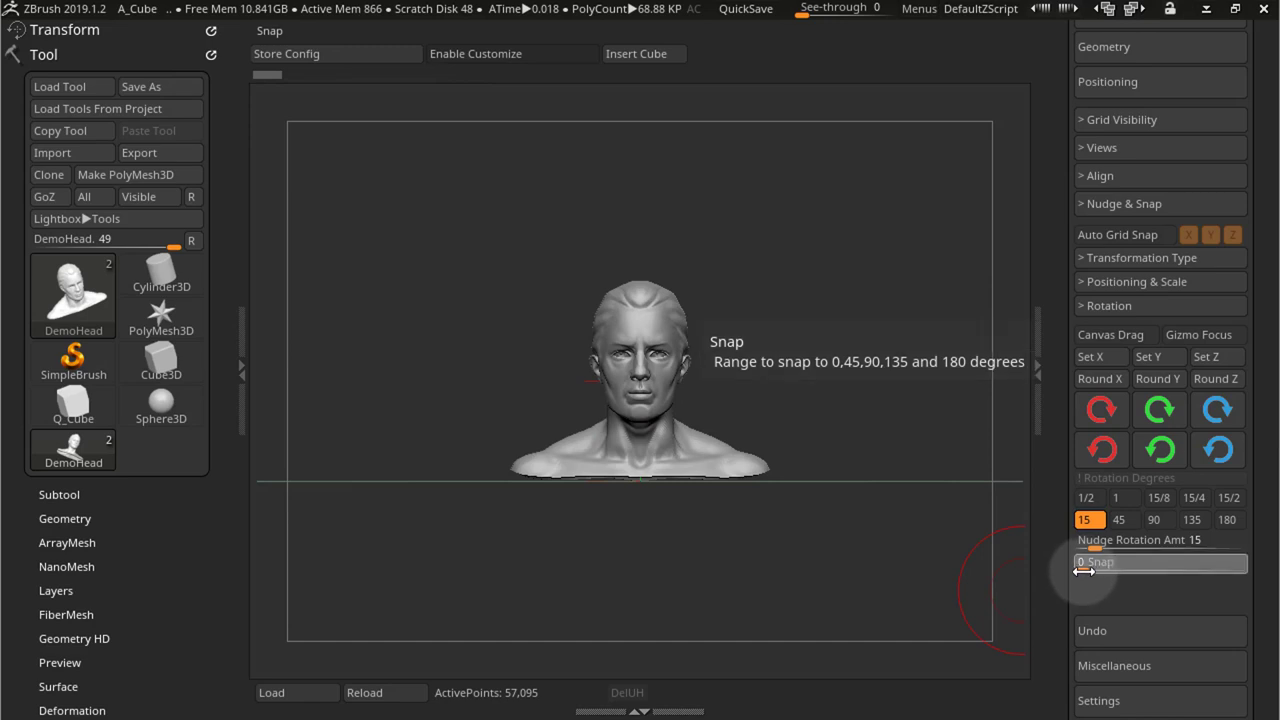
{"action": "left_click", "coordinate": [1161, 451]}
{"action": "left_click", "coordinate": [1165, 436]}
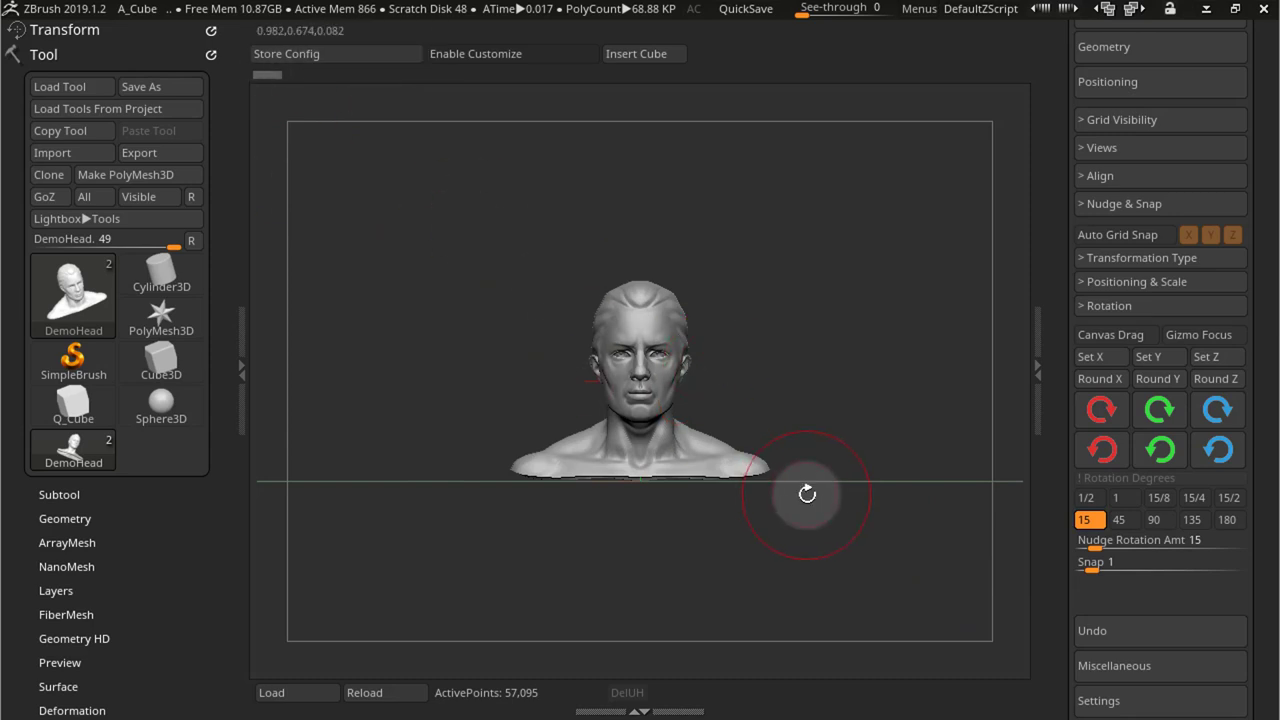
{"action": "left_click", "coordinate": [1099, 414]}
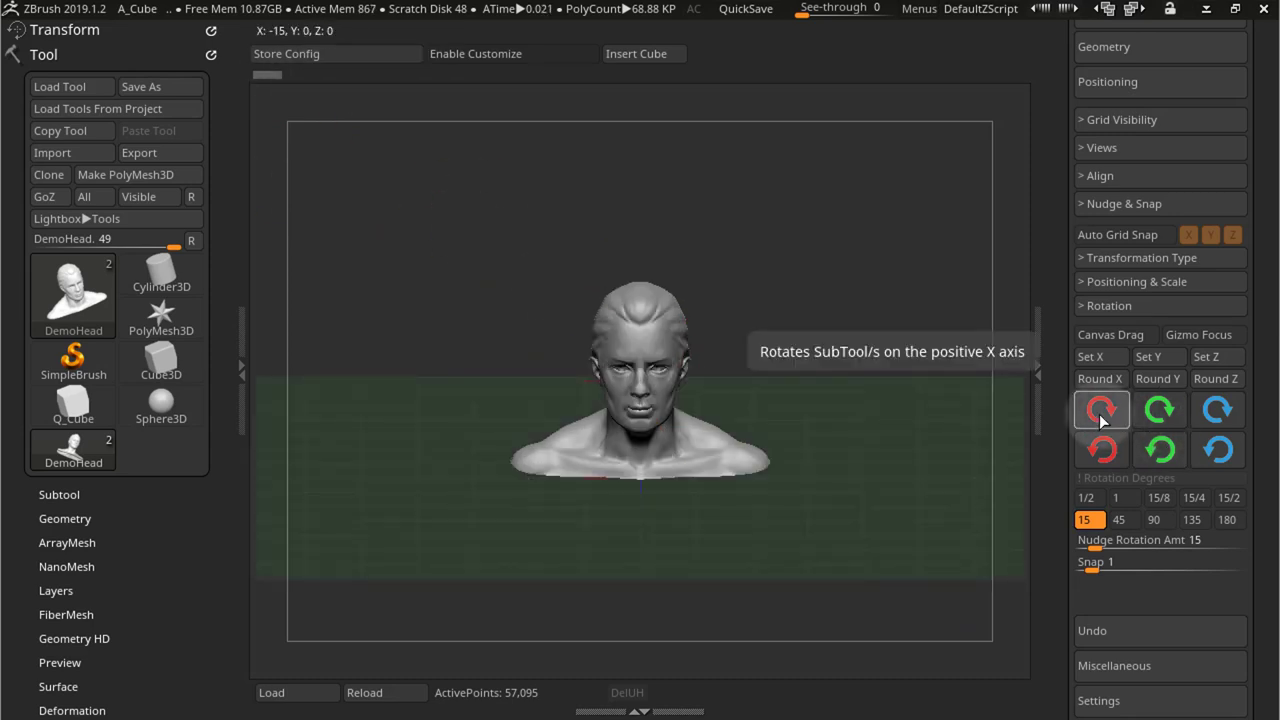
Set the Snap range to 0 and nudge the view back and forth around the X axis, ending at the front view.
{"action": "left_click_drag", "start_coordinate": [1086, 563], "coordinate": [1064, 568]}
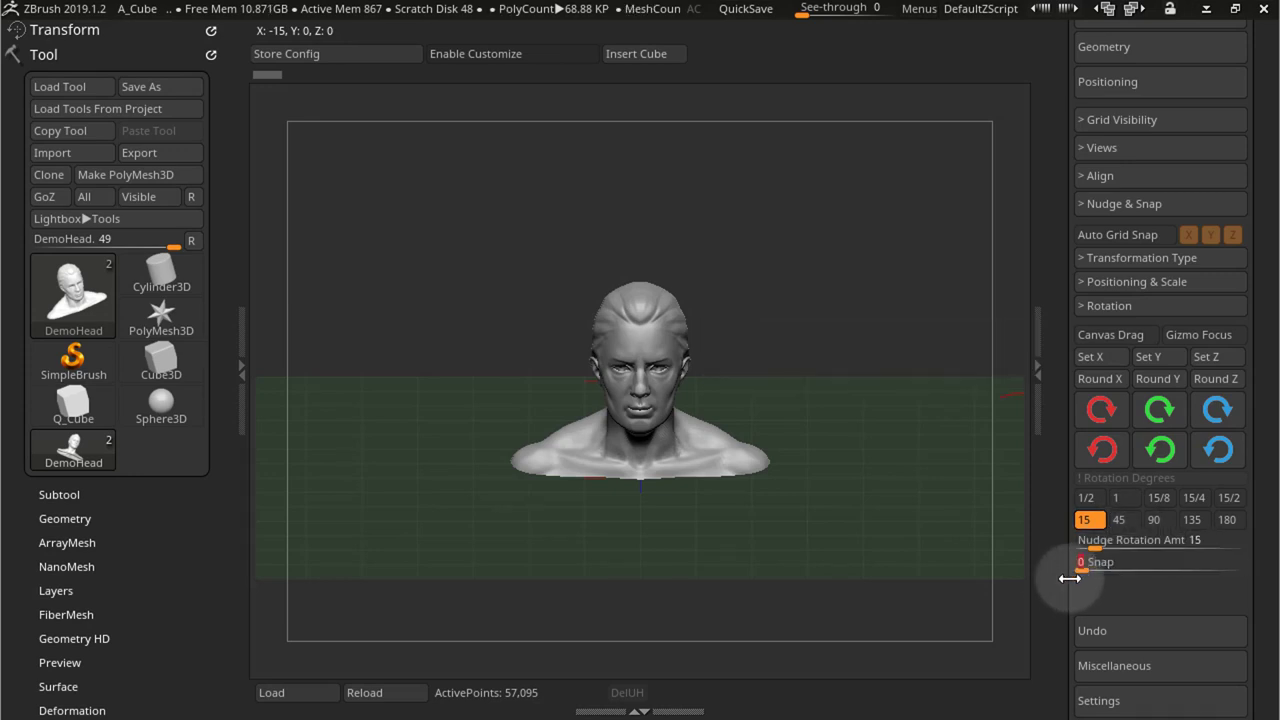
{"action": "left_click", "coordinate": [1103, 456]}
{"action": "left_click", "coordinate": [1103, 456]}
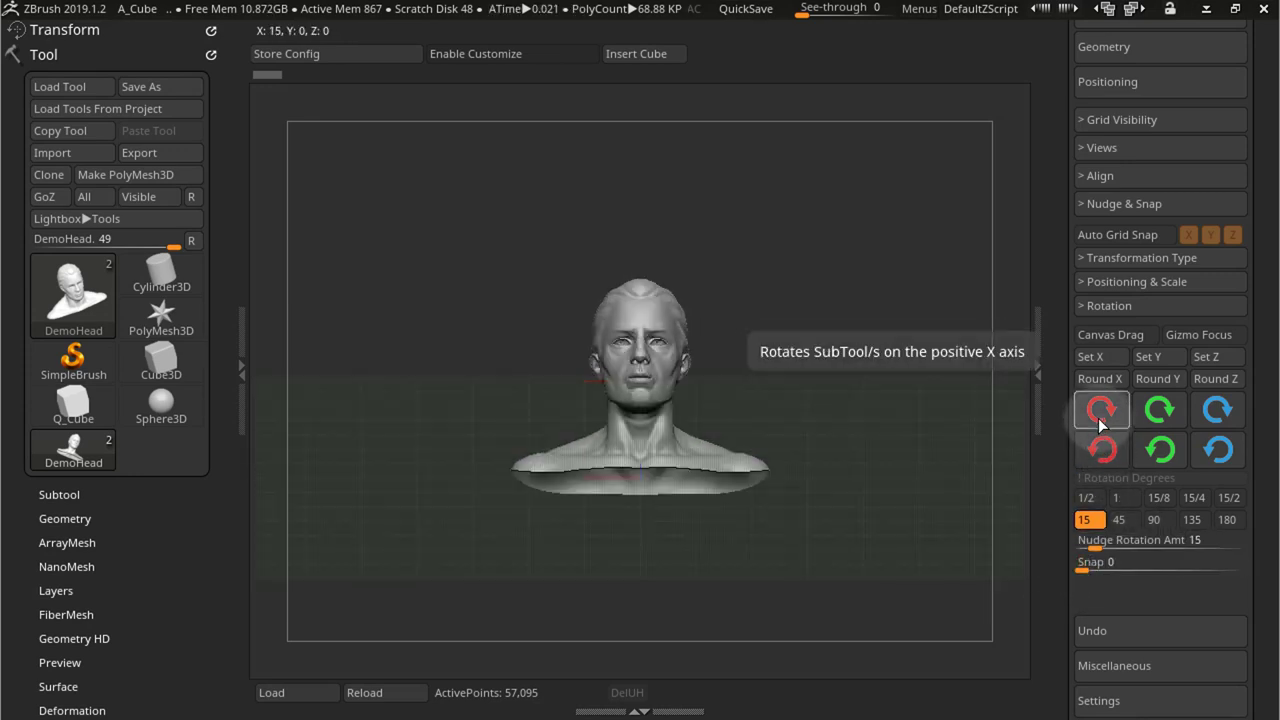
{"action": "left_click", "coordinate": [1158, 410]}
{"action": "left_click", "coordinate": [1158, 410]}
{"action": "left_click", "coordinate": [1158, 410]}
{"action": "left_click", "coordinate": [1158, 410]}
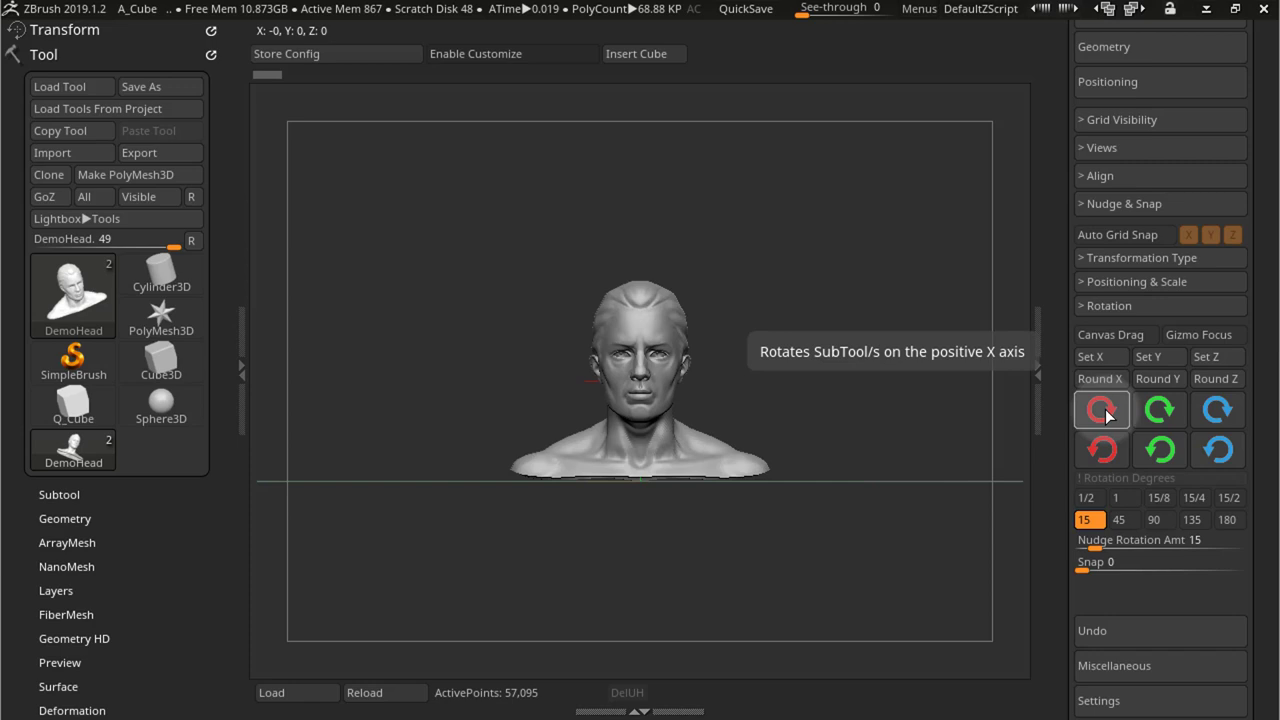
Nudge the view around the X and Y axes in 15-degree increments to X -15 and Y -30.
{"action": "left_click", "coordinate": [1103, 410]}
{"action": "left_click", "coordinate": [1163, 409]}
{"action": "left_click", "coordinate": [1163, 409]}
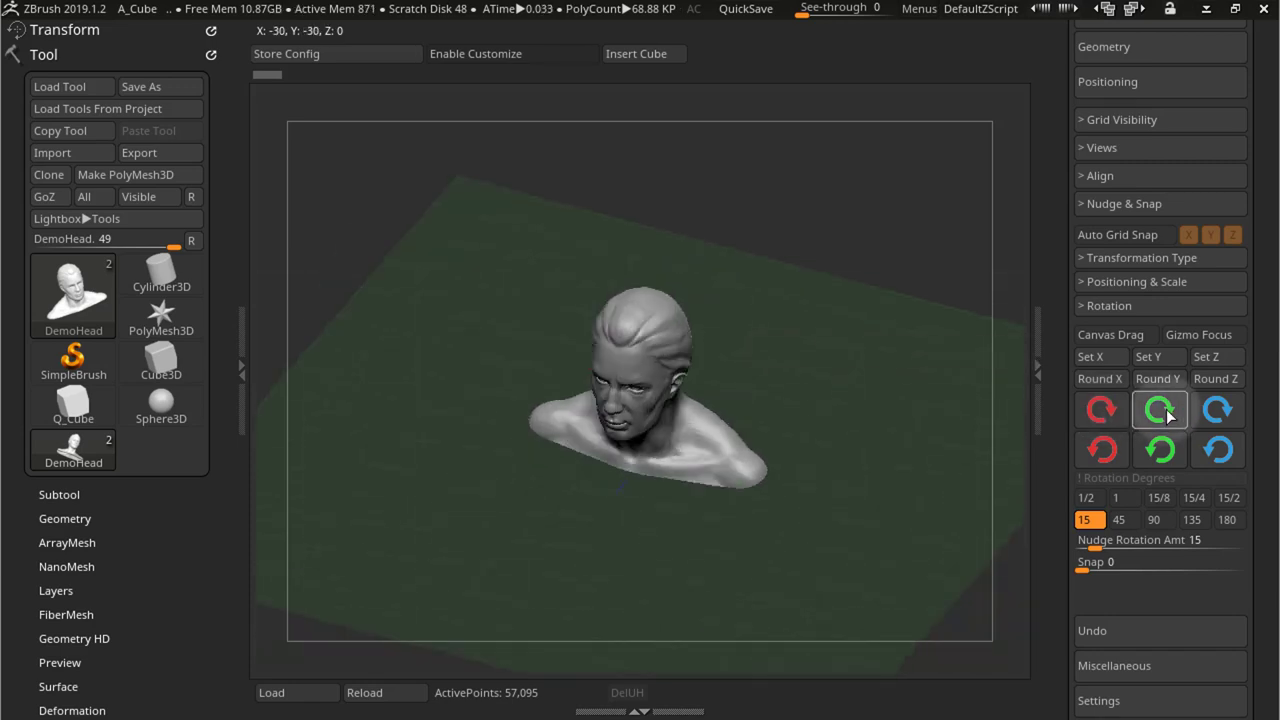
{"action": "left_click", "coordinate": [1100, 410]}
{"action": "left_click", "coordinate": [1103, 449]}
{"action": "left_click", "coordinate": [1103, 449]}
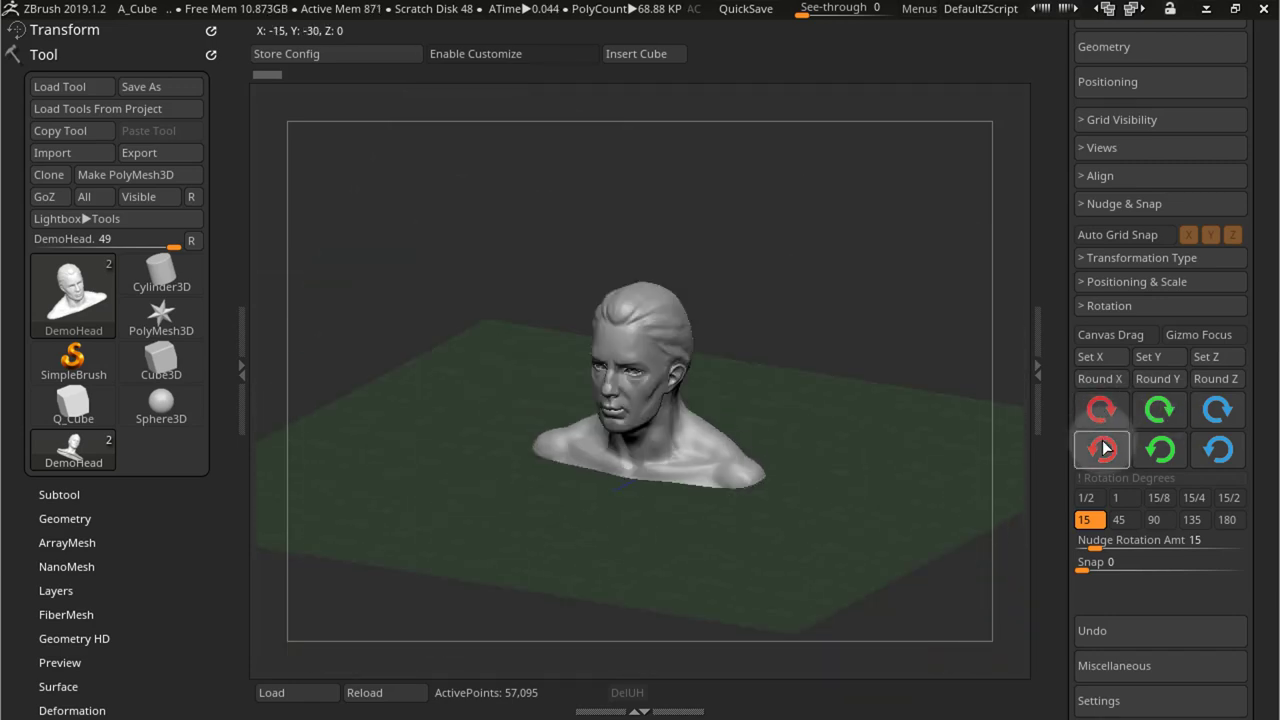
Orbit the view slightly freehand and nudge it back close to the front around negative X and negative Y.
{"action": "mouse_move", "coordinate": [809, 434]}
{"action": "left_mouse_down"}
{"action": "mouse_move", "coordinate": [789, 380]}
{"action": "mouse_move", "coordinate": [806, 479]}
{"action": "mouse_move", "coordinate": [809, 429]}
{"action": "mouse_move", "coordinate": [809, 443]}
{"action": "left_mouse_up"}
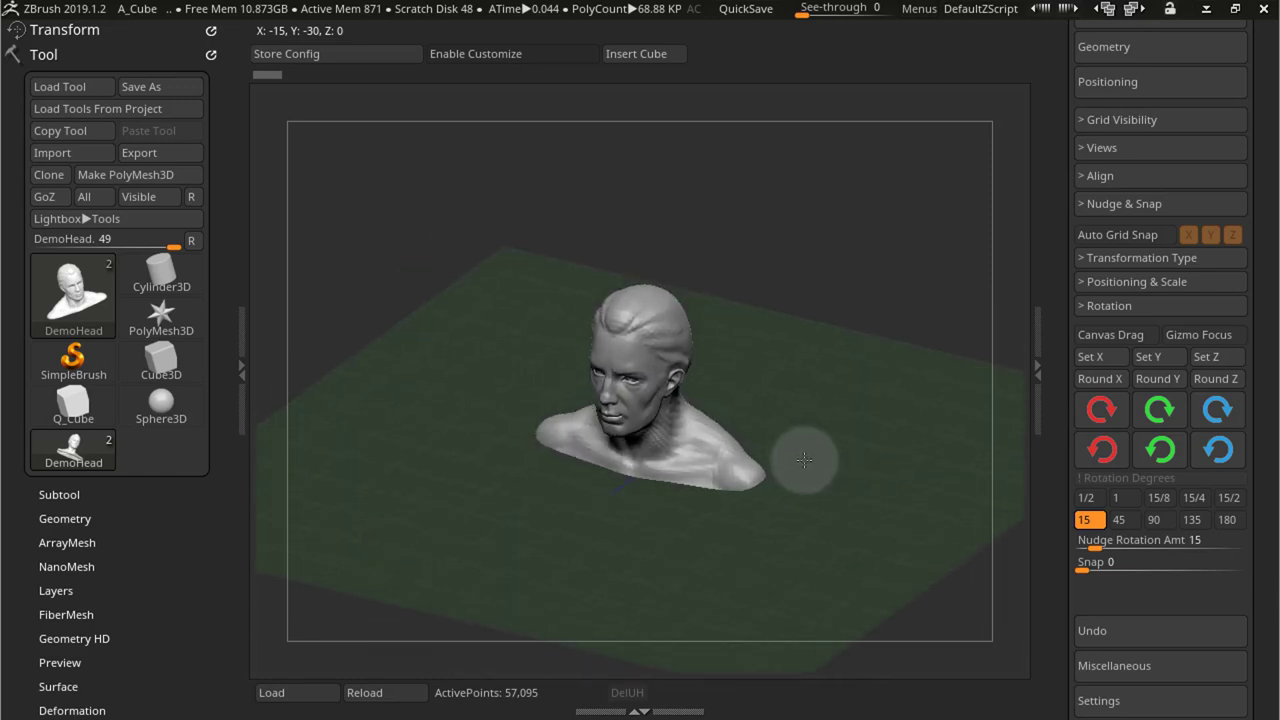
{"action": "left_click", "coordinate": [1103, 449]}
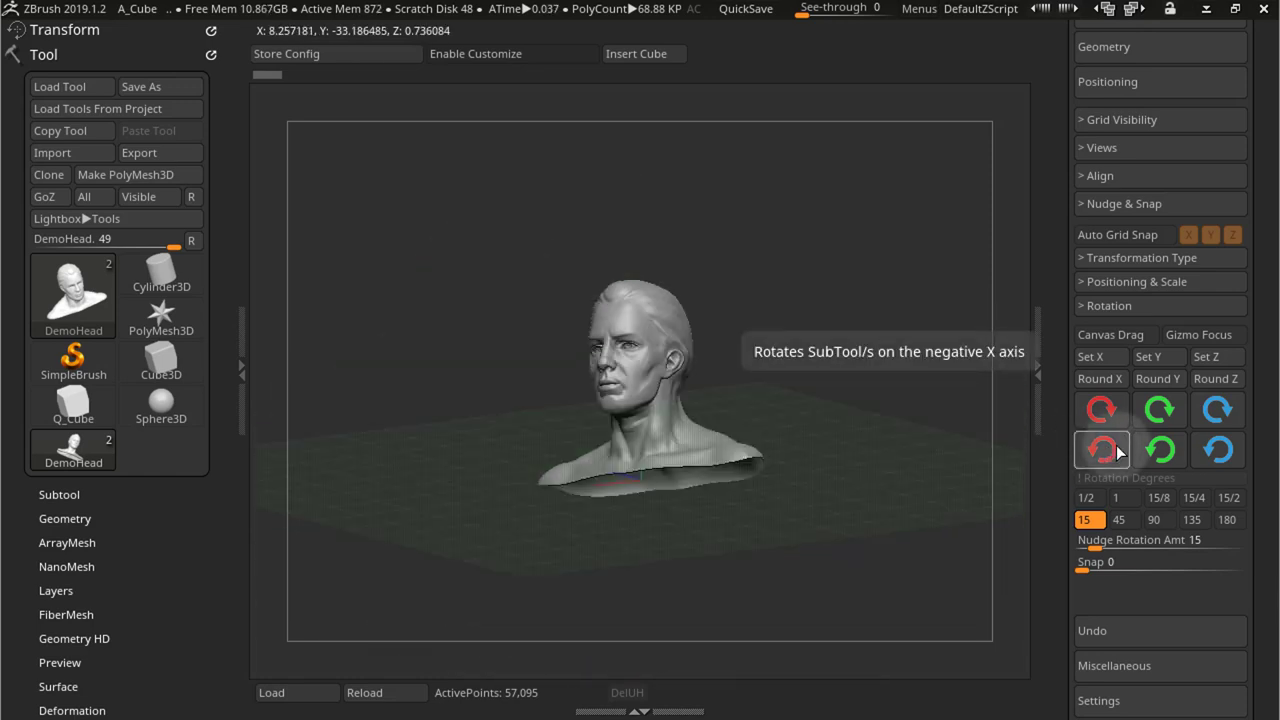
{"action": "left_click", "coordinate": [1165, 412]}
{"action": "left_click", "coordinate": [1160, 450]}
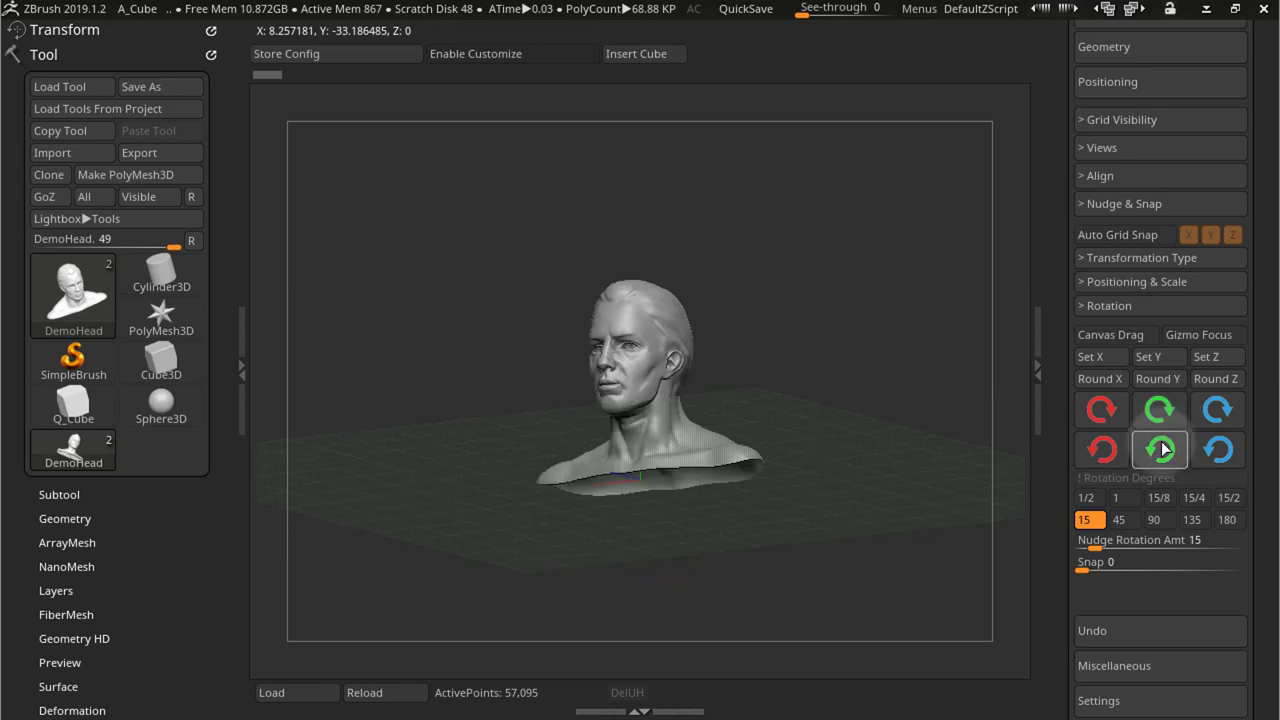
{"action": "left_click", "coordinate": [1160, 450]}
{"action": "left_click", "coordinate": [1103, 449]}
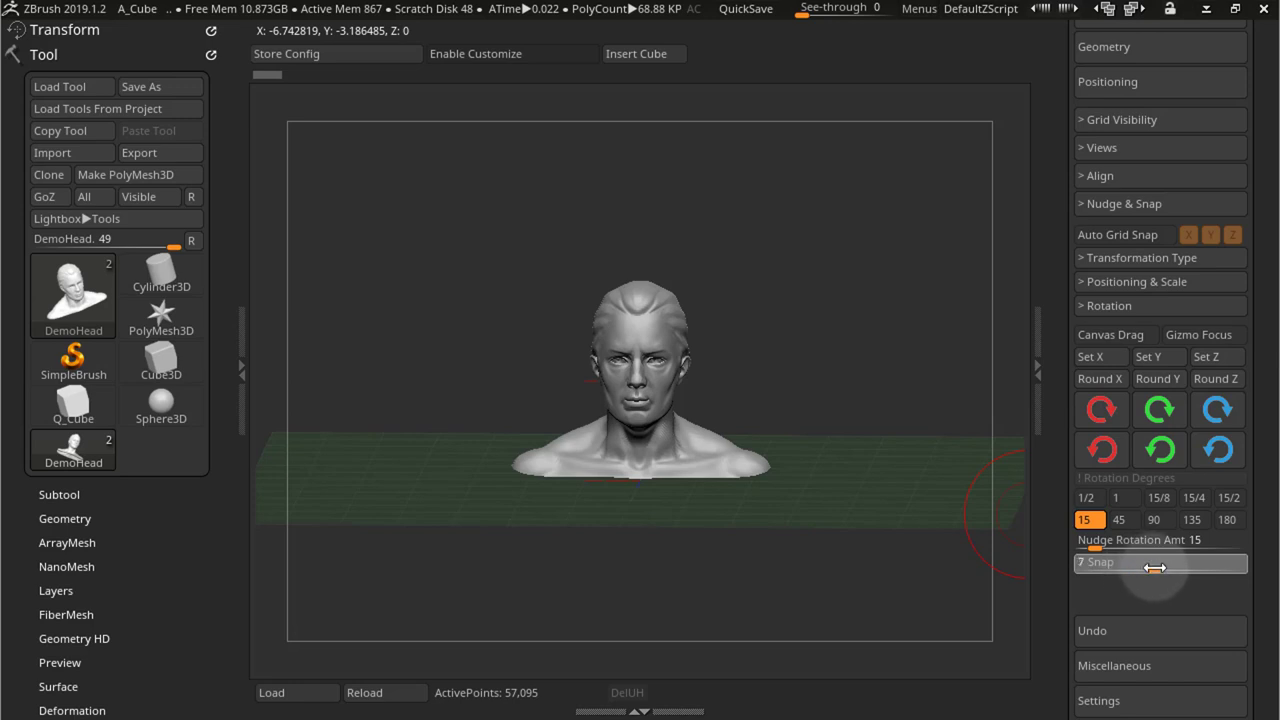
Set the Snap range to 7, nudge the view around the X axis to 0, and reset the range to 0.
{"action": "left_click", "coordinate": [1103, 412]}
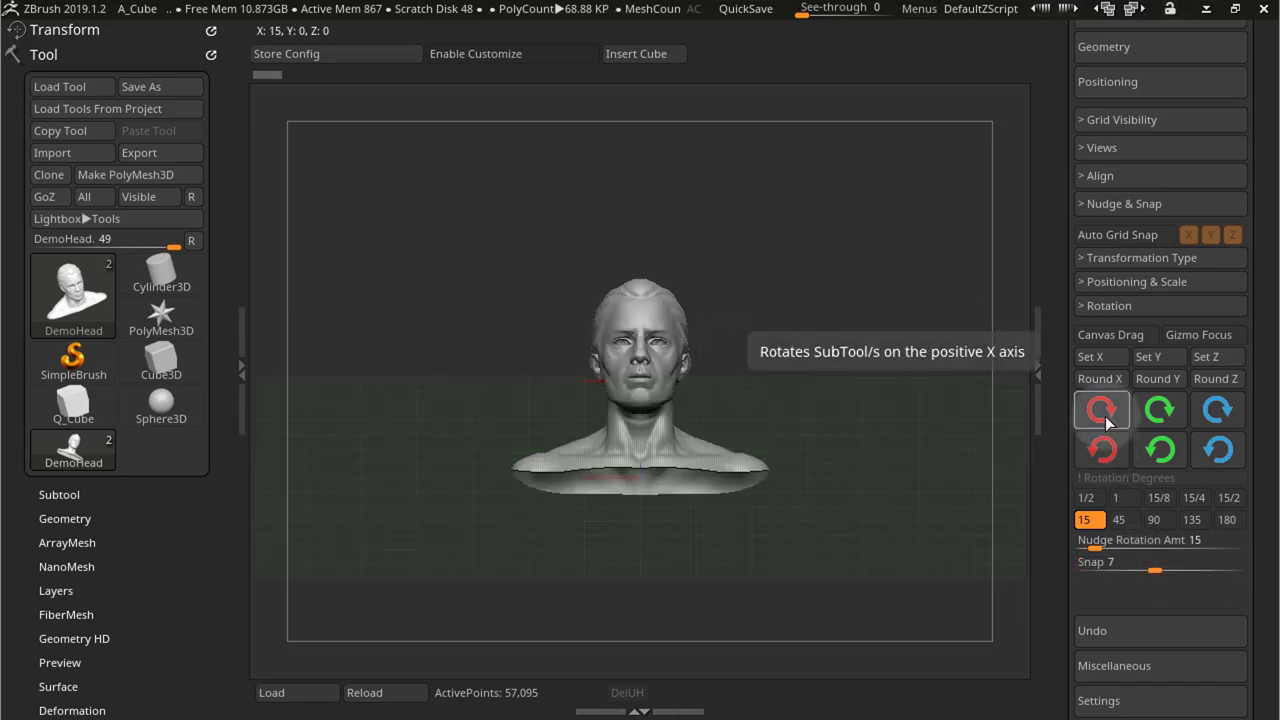
{"action": "key", "text": "ctrl+z"}
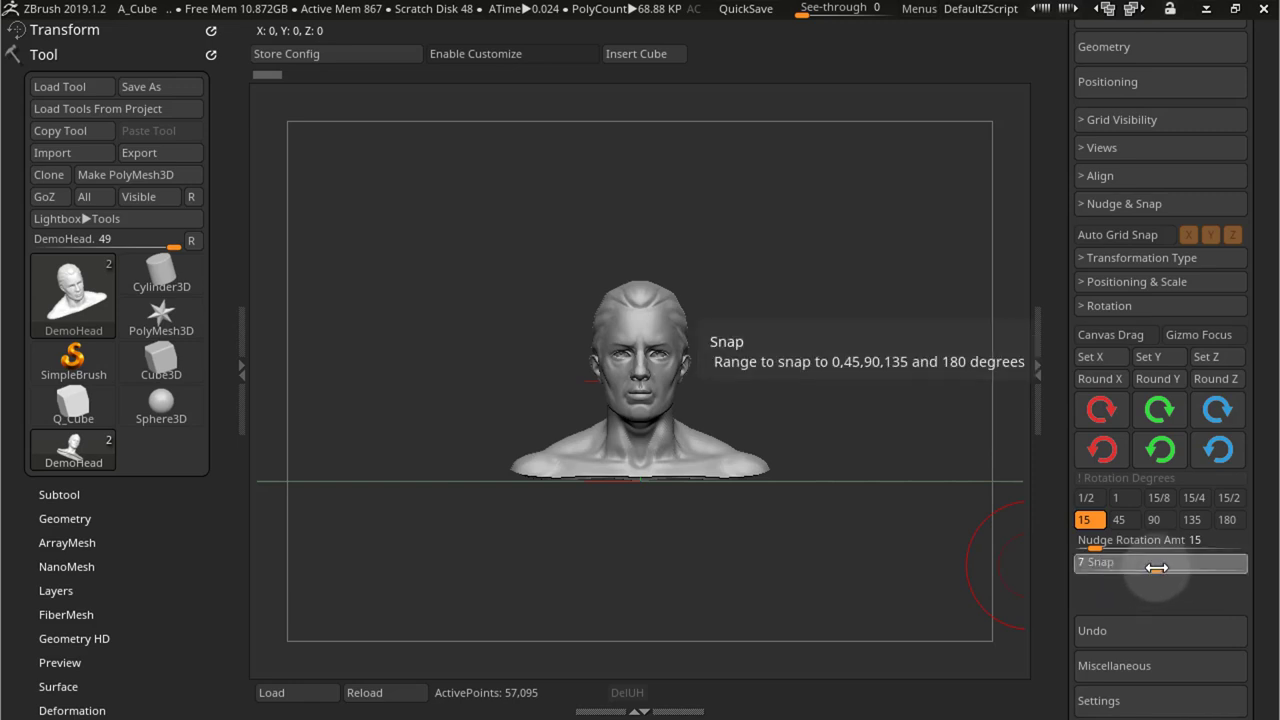
{"action": "left_click_drag", "start_coordinate": [1152, 569], "coordinate": [1075, 578]}
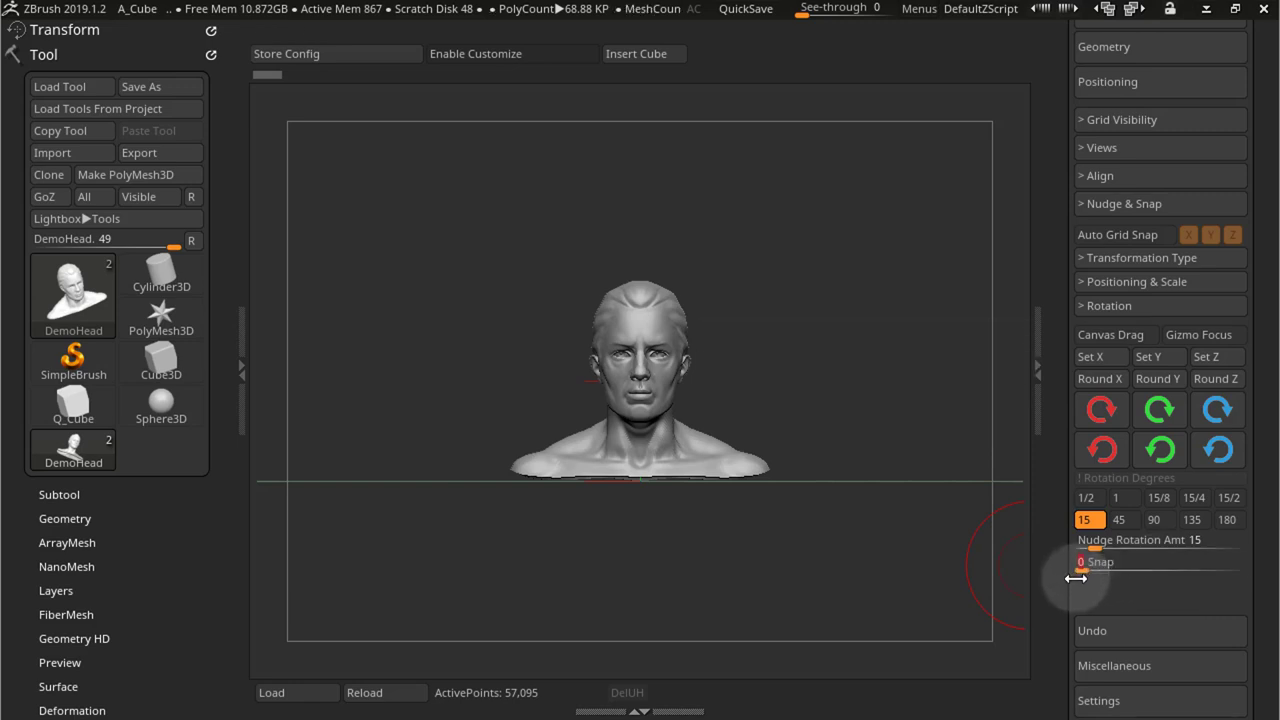
View the Canvas Drag option's description and activate Move mode to show the gizmo on the DemoHead.
{"action": "left_click", "coordinate": [1095, 338]}
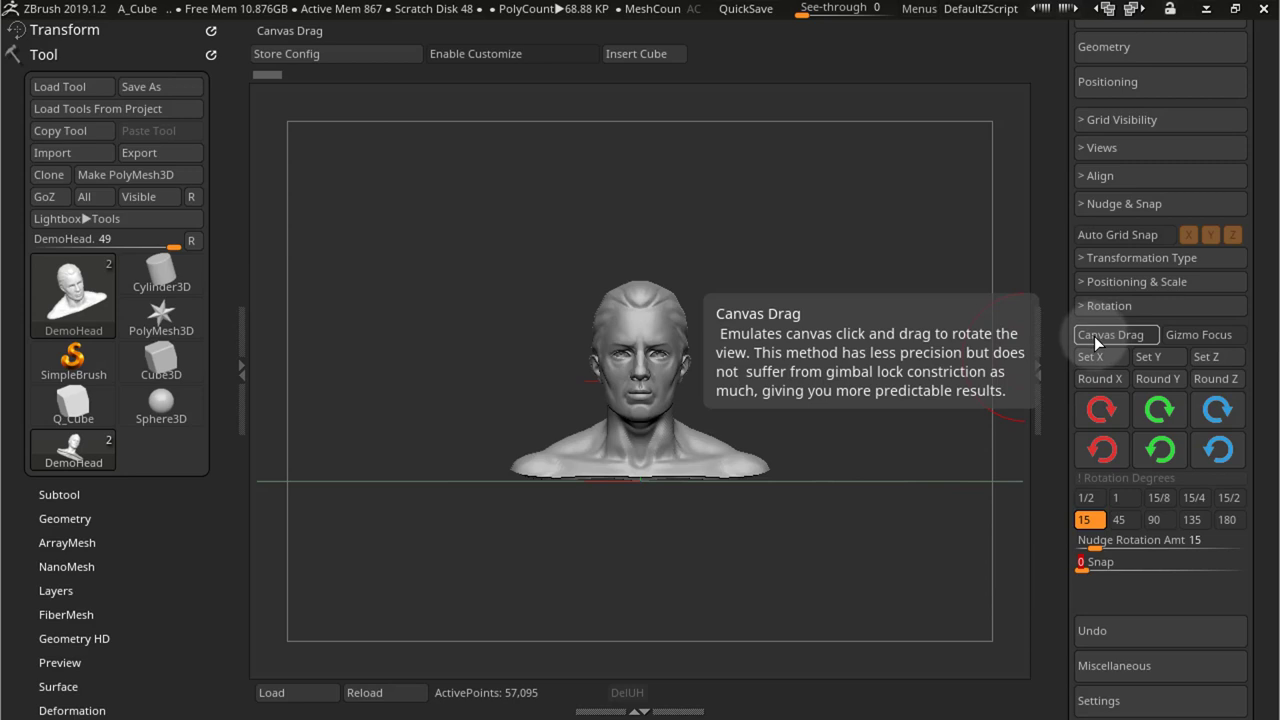
{"action": "left_click_drag", "start_coordinate": [1094, 336], "coordinate": [821, 387]}
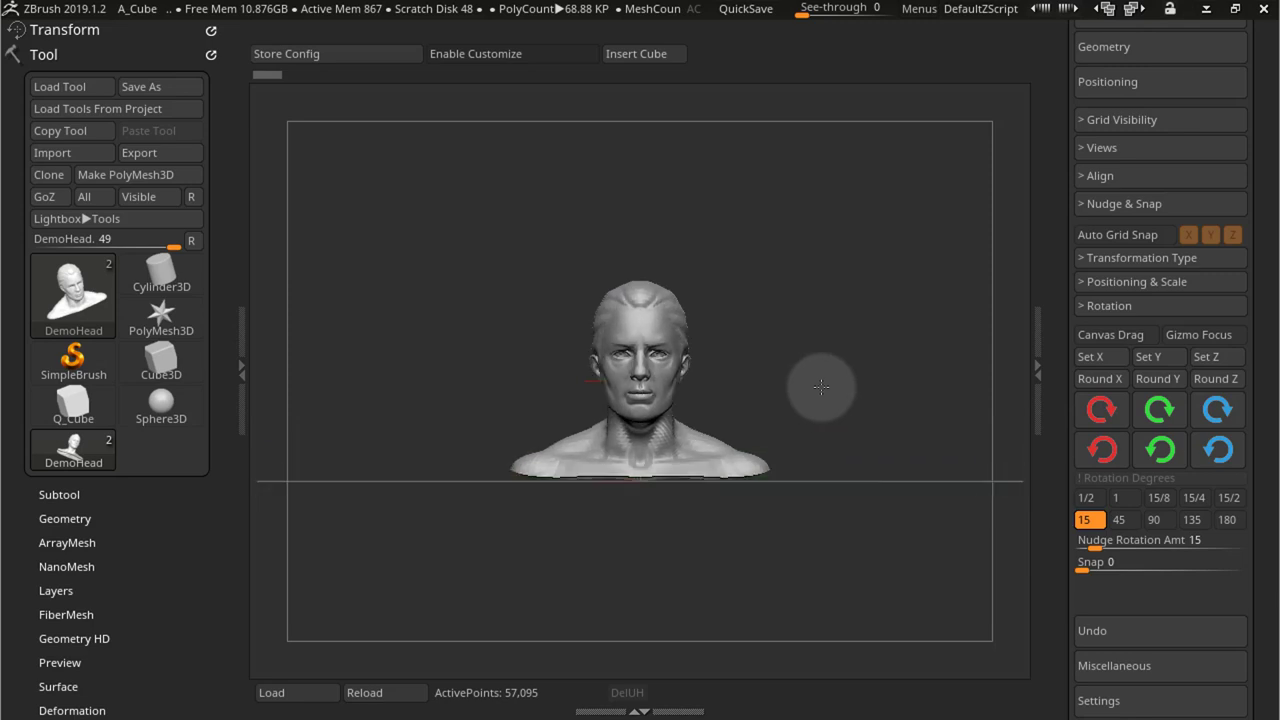
{"action": "key", "text": "space"}
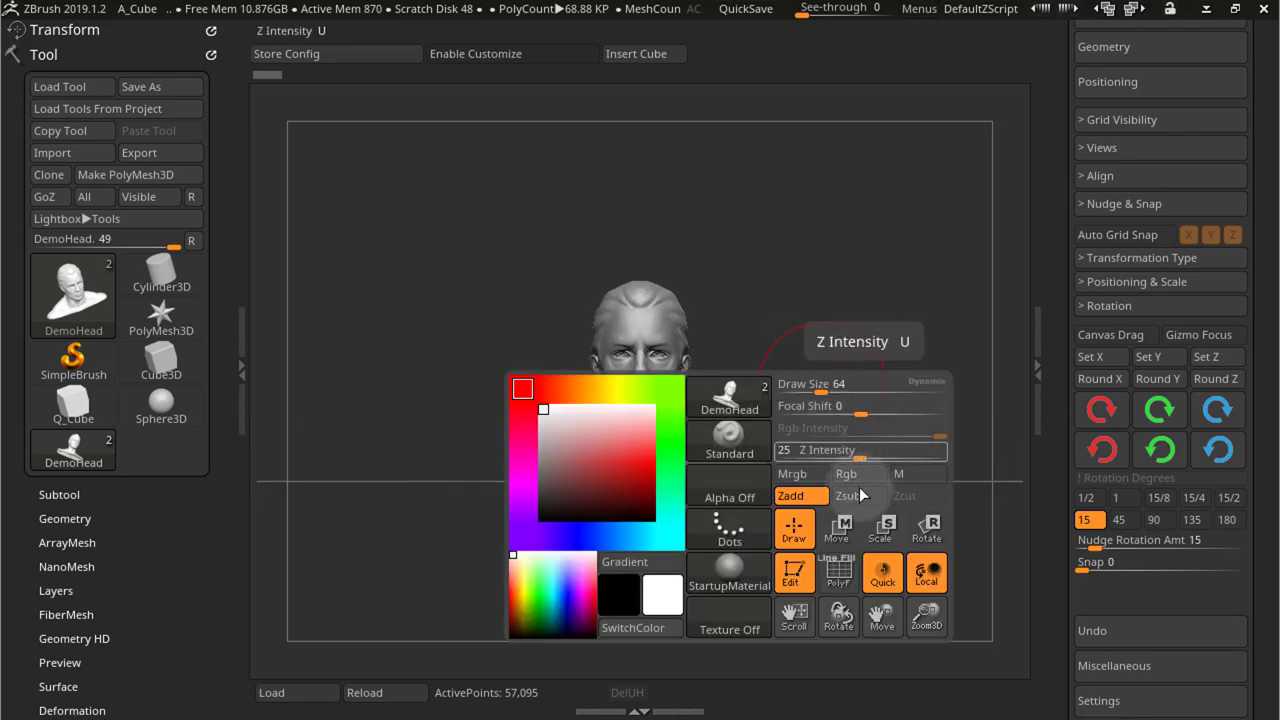
{"action": "left_click", "coordinate": [842, 515]}
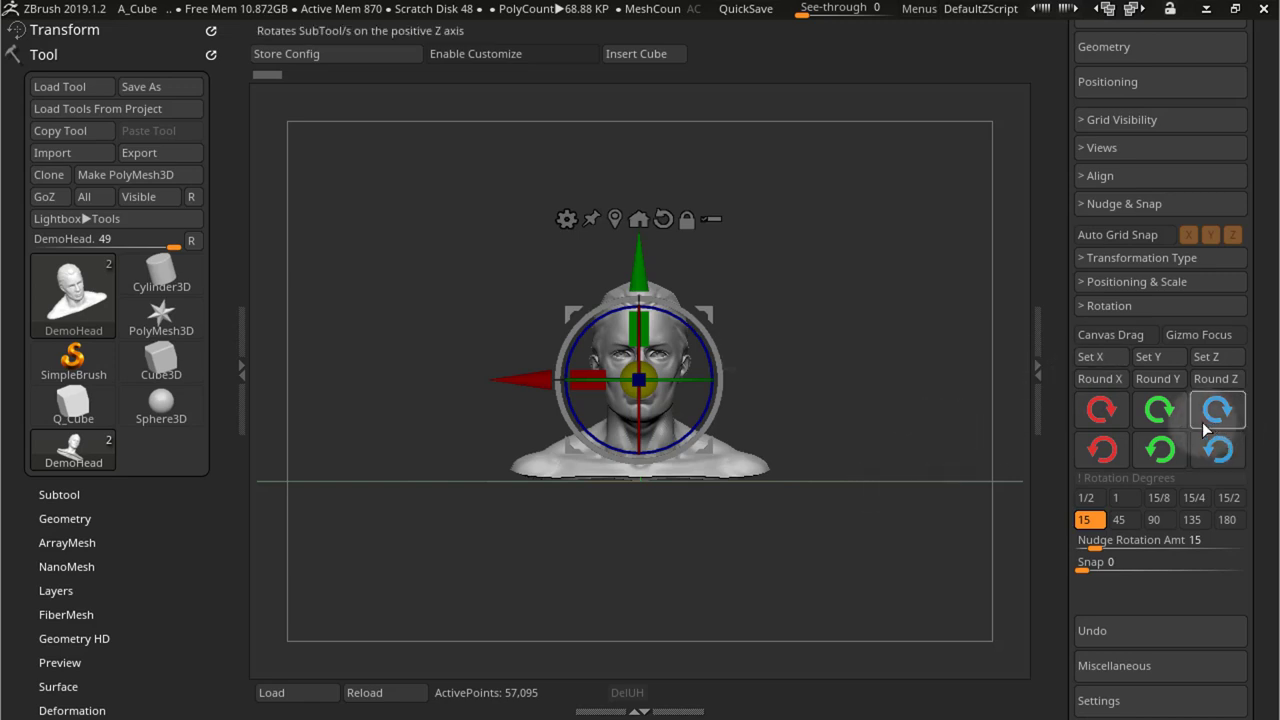
Rotate the view to Y -45 in 15-degree increments, and nudge it once around positive X and back.
{"action": "left_click", "coordinate": [1163, 415]}
{"action": "left_click", "coordinate": [1163, 415]}
{"action": "left_click", "coordinate": [1164, 417]}
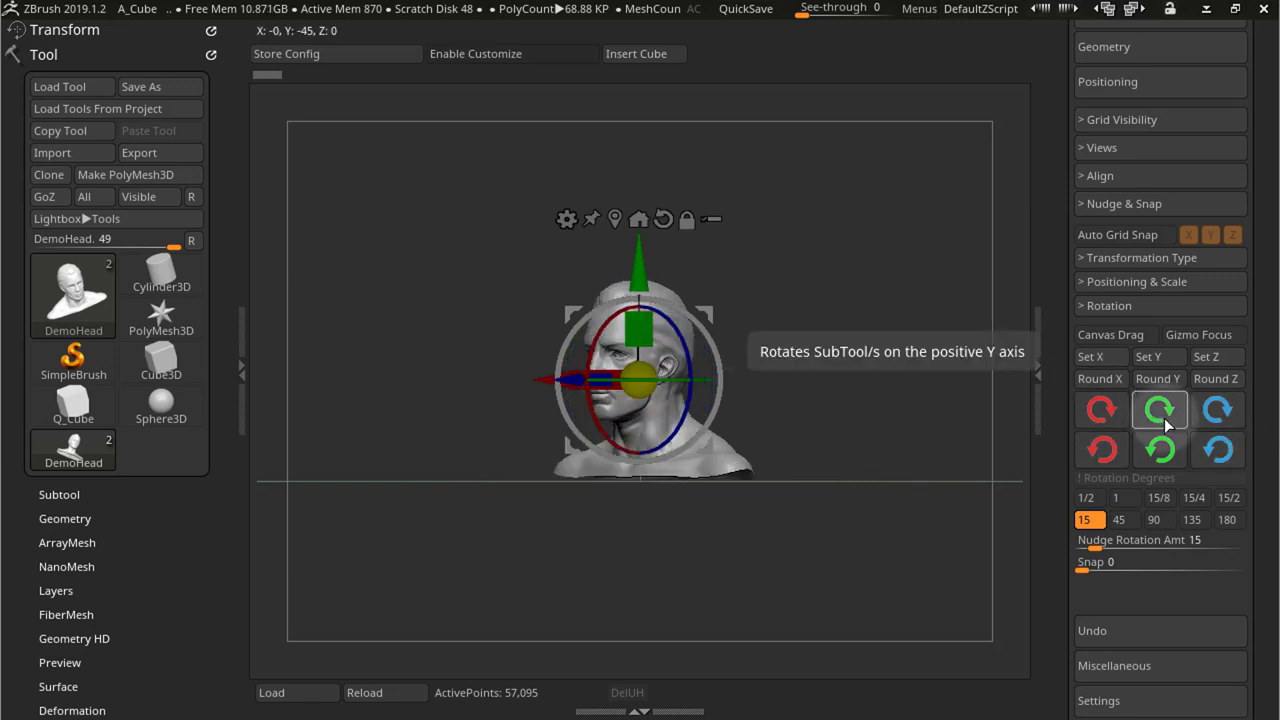
{"action": "left_click", "coordinate": [1100, 411]}
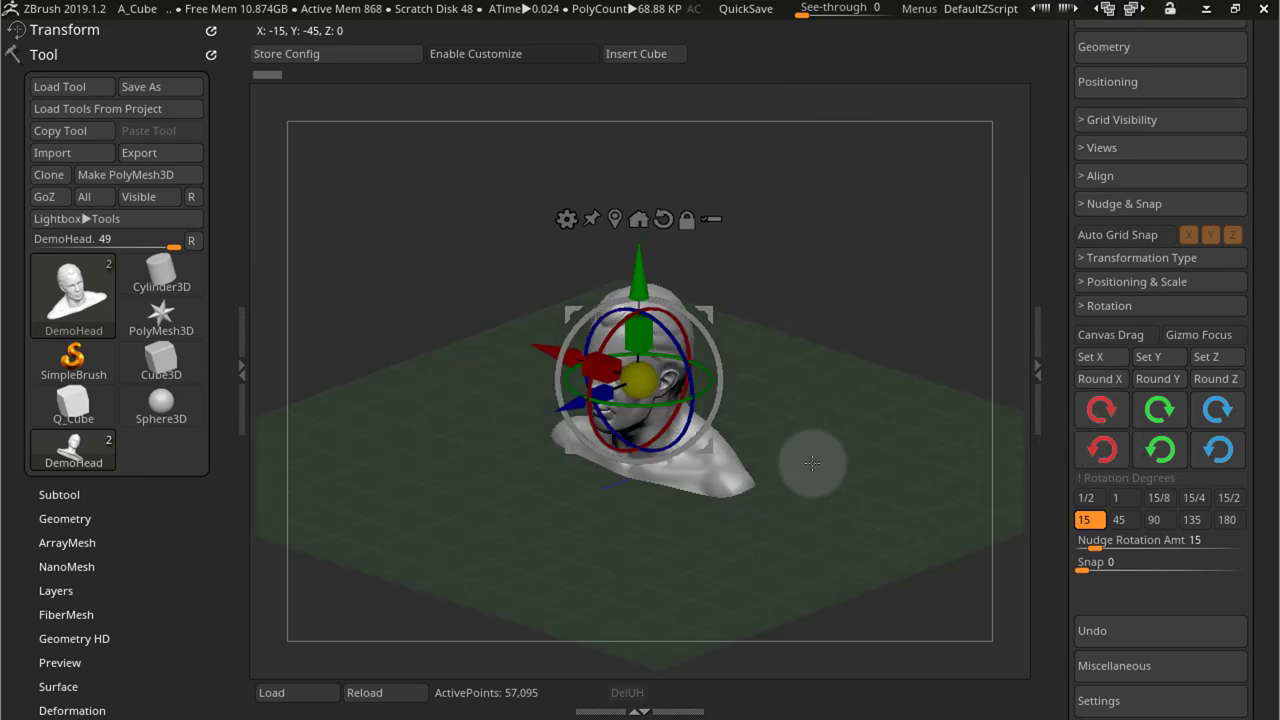
{"action": "left_click", "coordinate": [1110, 450]}
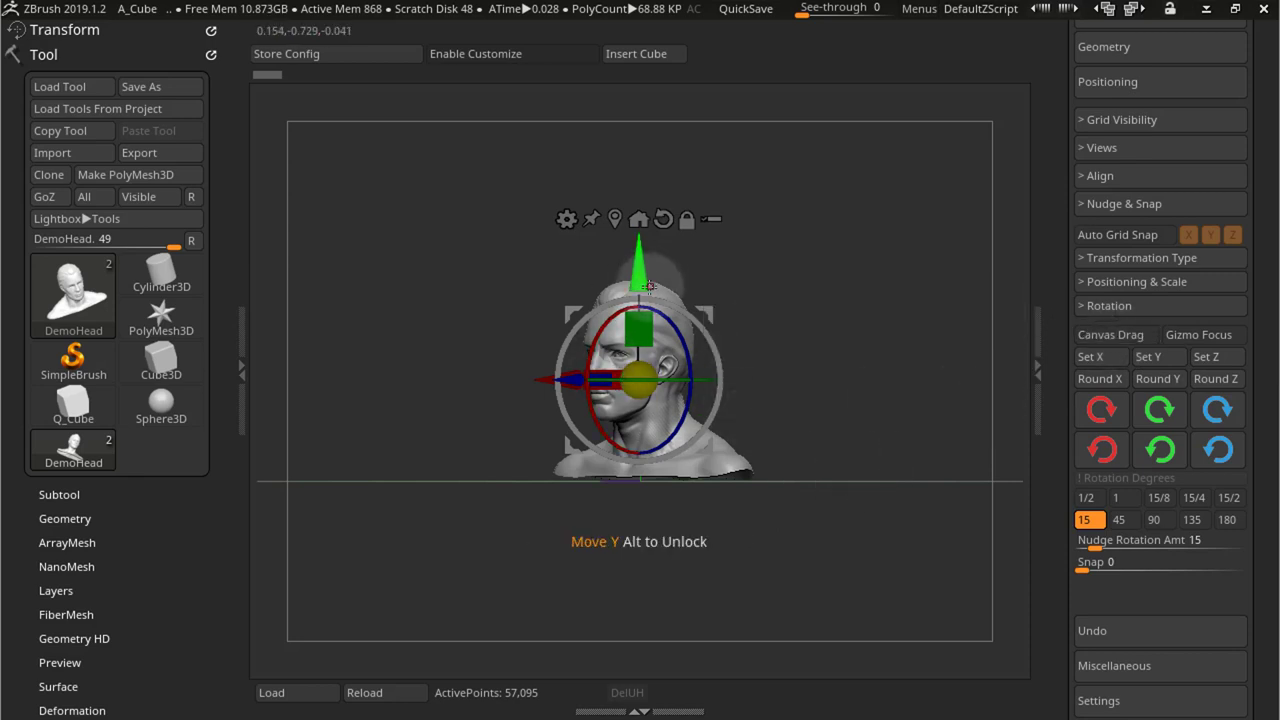
Enable Canvas Drag and nudge the view around positive X and back to level in 15-degree increments.
{"action": "left_click", "coordinate": [1099, 336]}
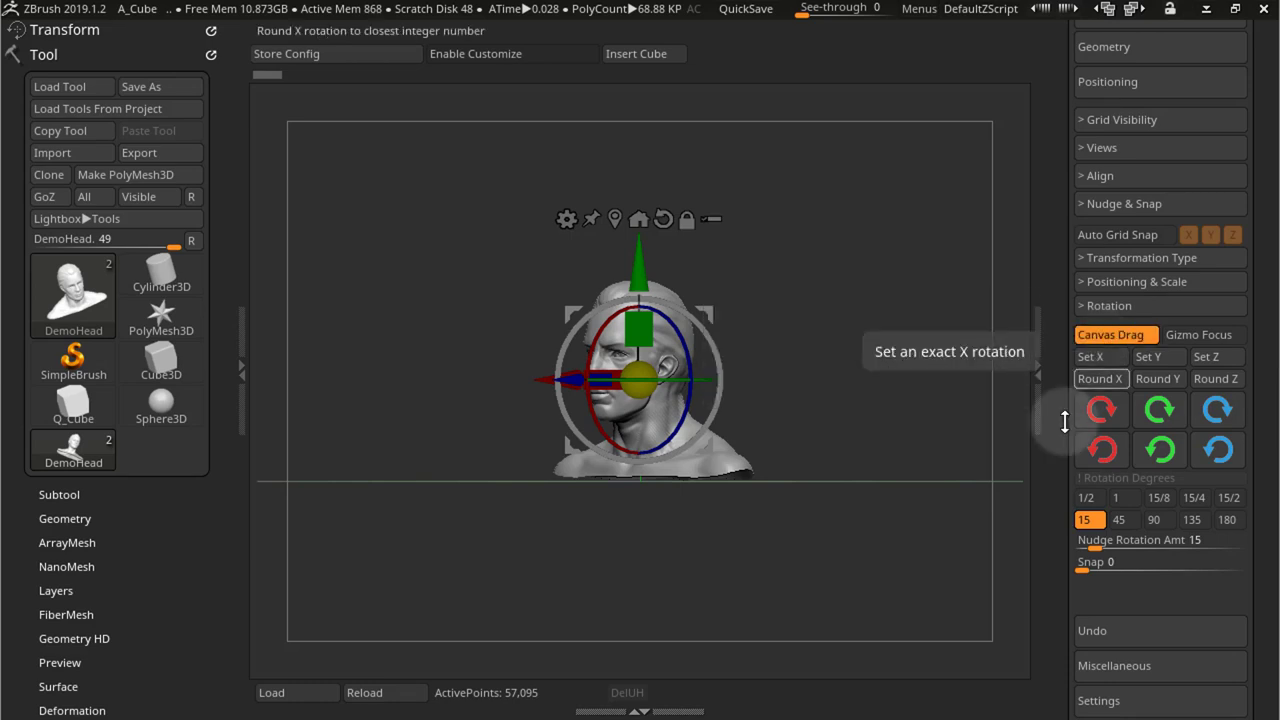
{"action": "left_click", "coordinate": [1104, 421]}
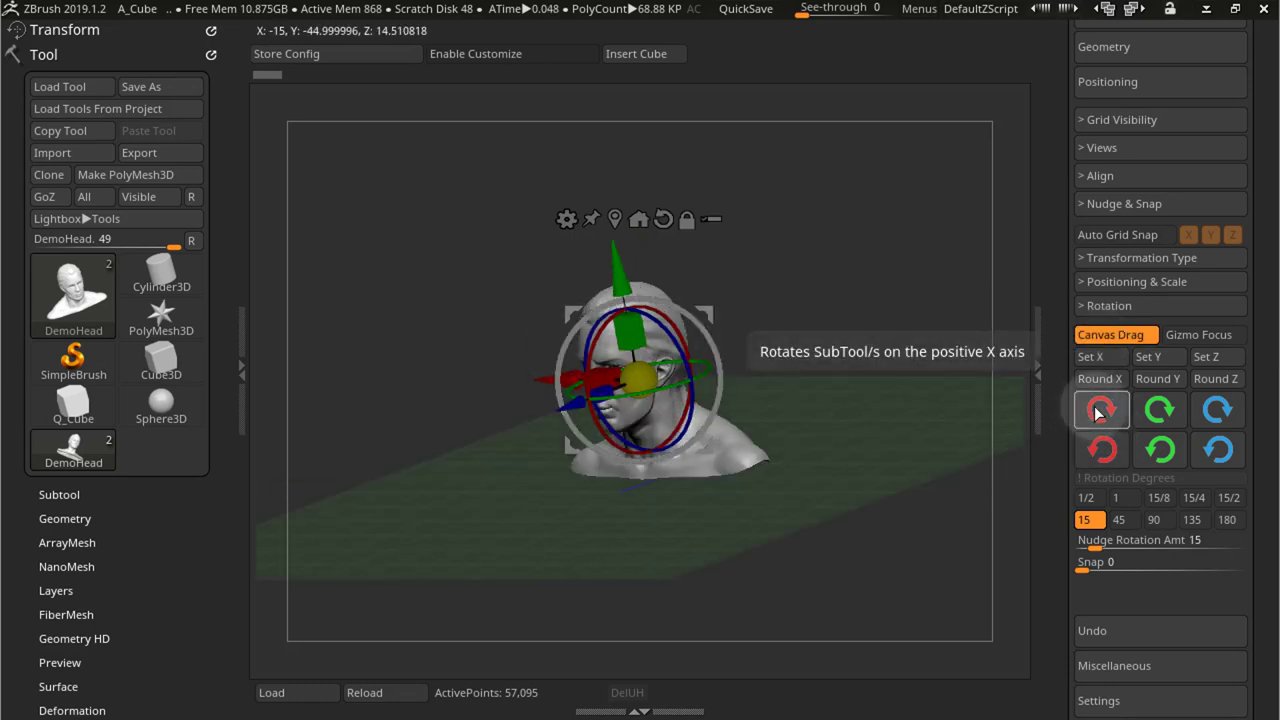
{"action": "left_click", "coordinate": [1100, 412]}
{"action": "left_click", "coordinate": [1105, 450]}
{"action": "left_click", "coordinate": [1107, 451]}
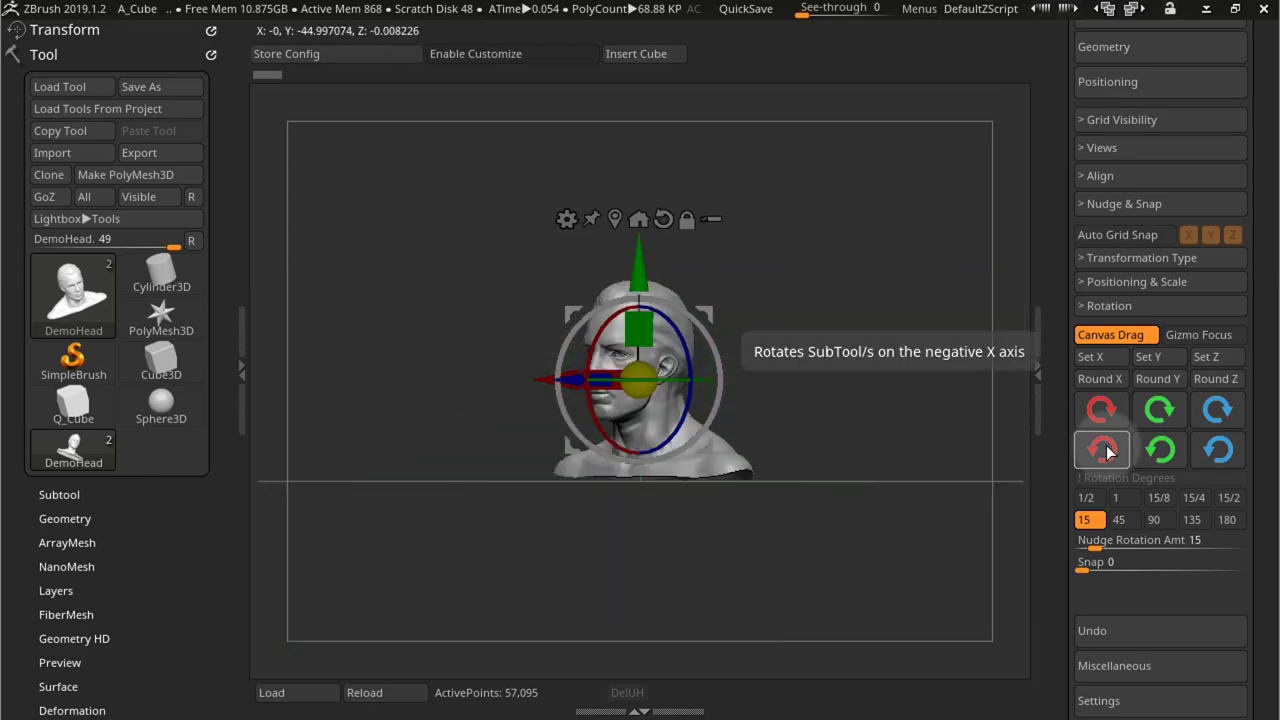
With Canvas Drag enabled, nudge the view three 15-degree increments around the positive Y axis to about Y -90.
{"action": "left_click", "coordinate": [1175, 419]}
{"action": "left_click", "coordinate": [1174, 417]}
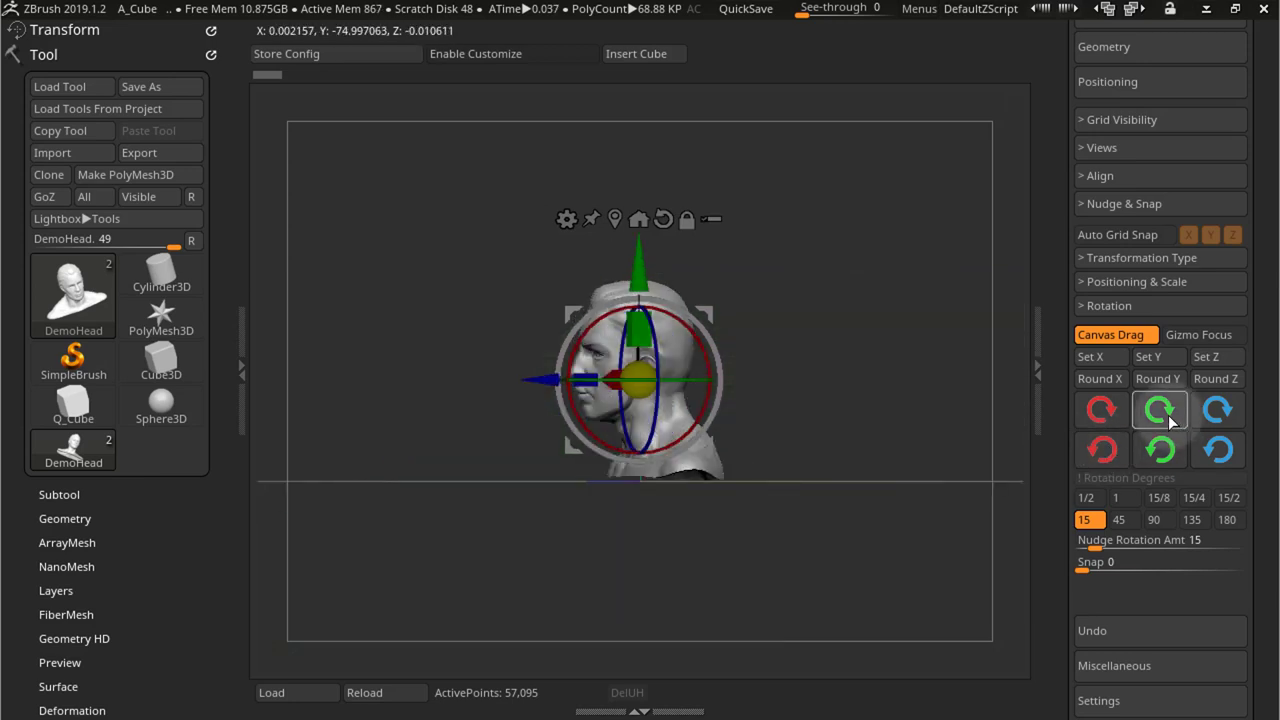
{"action": "left_click", "coordinate": [1168, 415]}
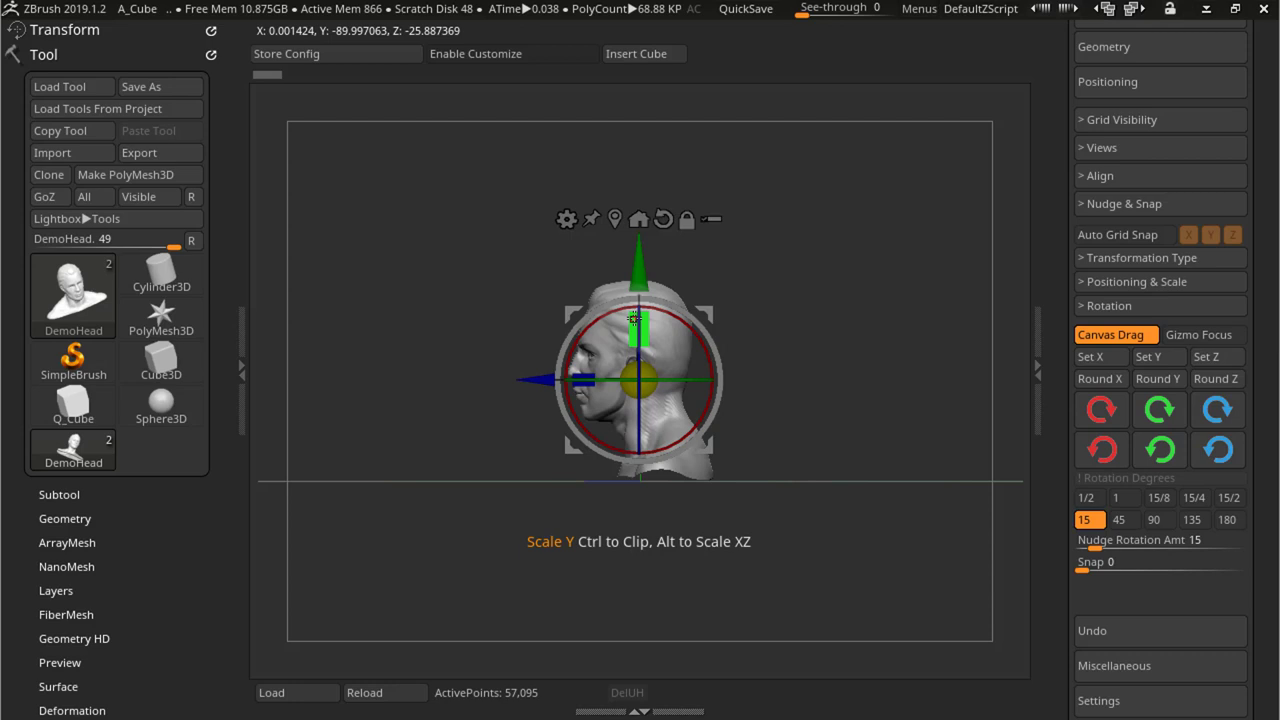
Nudge the view two 15-degree increments around the positive Z axis and two back around the negative Z axis.
{"action": "left_click", "coordinate": [1229, 413]}
{"action": "left_click", "coordinate": [1229, 413]}
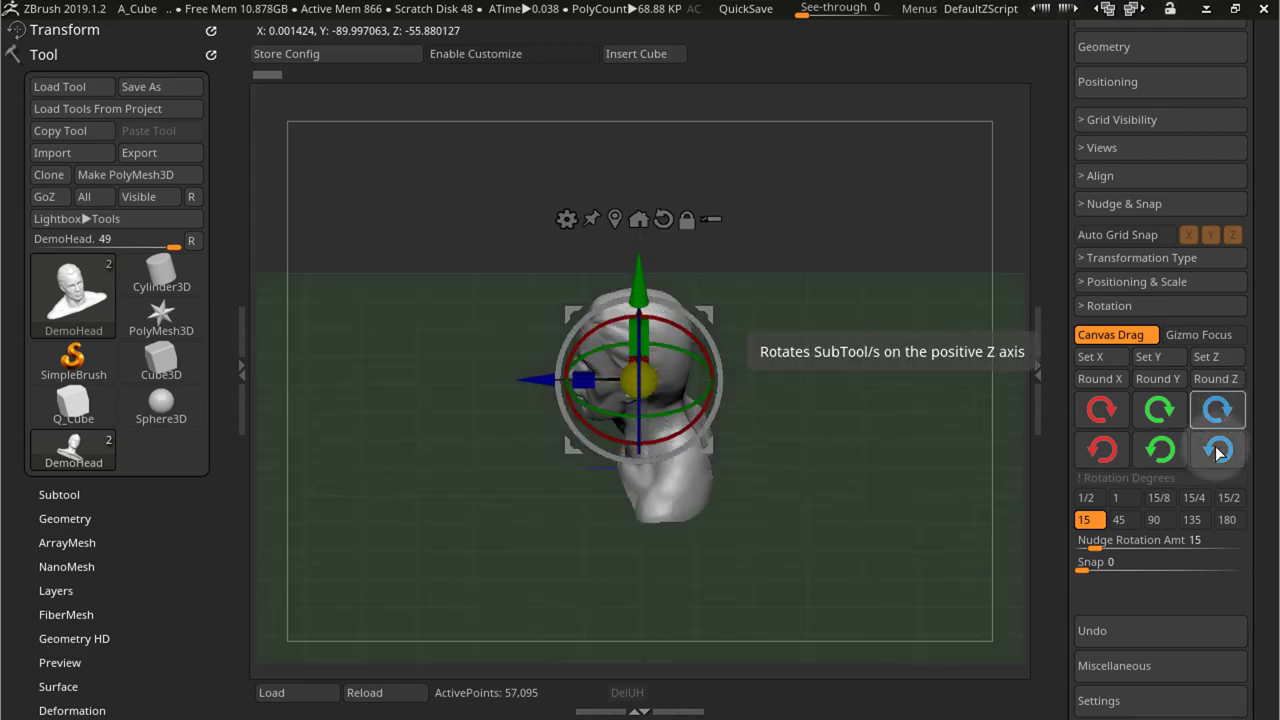
{"action": "left_click", "coordinate": [1217, 450]}
{"action": "left_click", "coordinate": [1217, 450]}
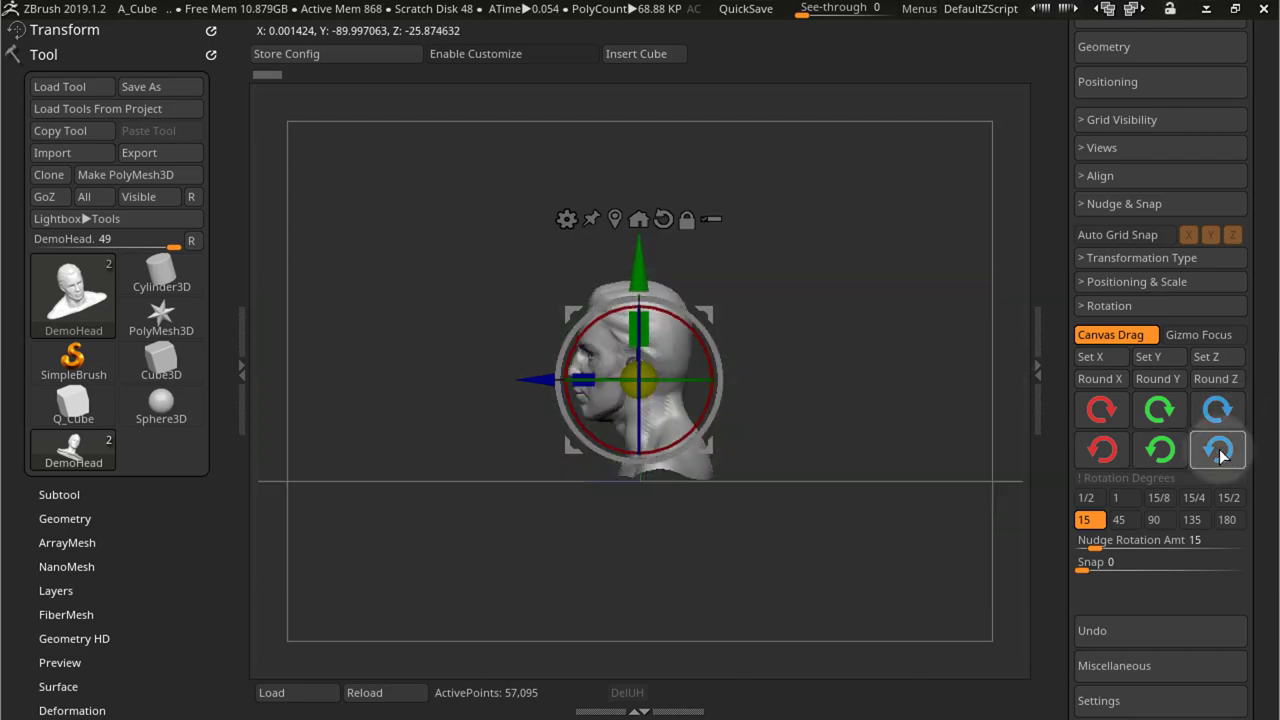
Nudge the view around the Y axis in 15-degree increments until the DemoHead faces front at about Y 0.
{"action": "left_click", "coordinate": [1165, 414]}
{"action": "left_click", "coordinate": [1163, 452]}
{"action": "left_click", "coordinate": [1163, 452]}
{"action": "left_click", "coordinate": [1163, 452]}
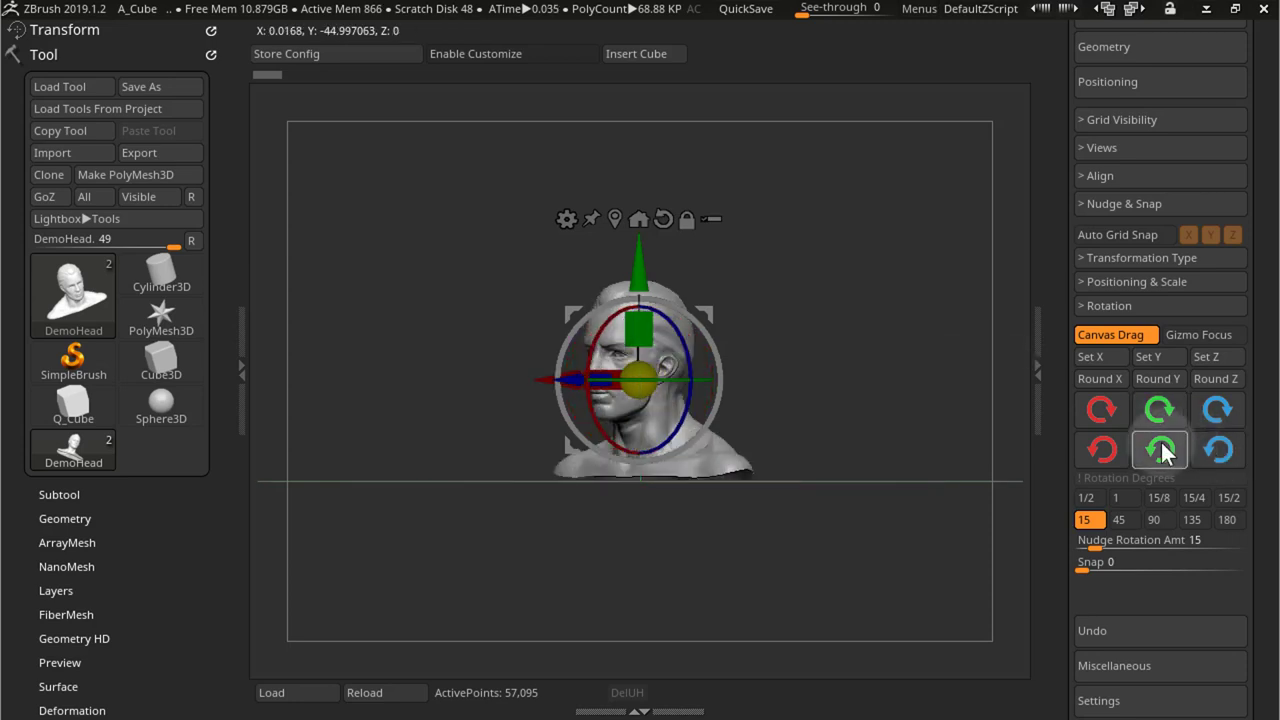
{"action": "left_click", "coordinate": [1163, 452]}
{"action": "left_click", "coordinate": [1163, 452]}
{"action": "left_click", "coordinate": [1163, 452]}
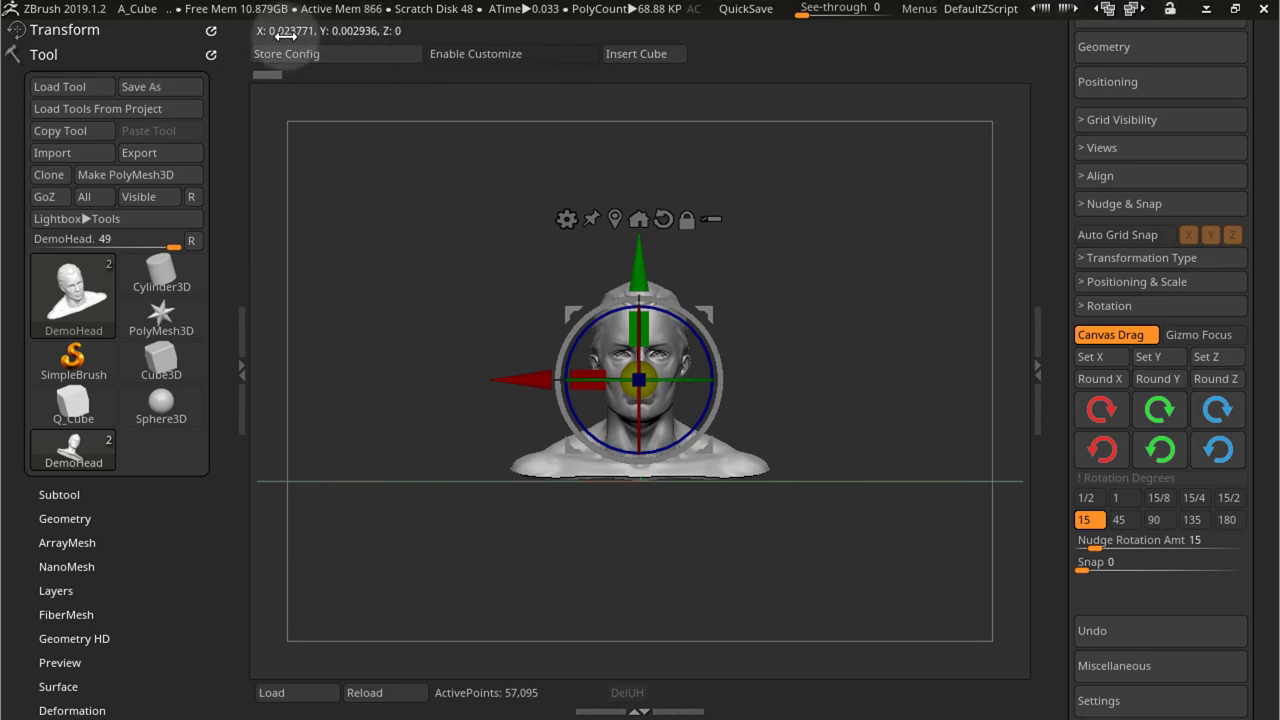
Set the rotation Snap to 1 and nudge the view in 15-degree increments around negative Y to Y 45.
{"action": "left_click", "coordinate": [1090, 571]}
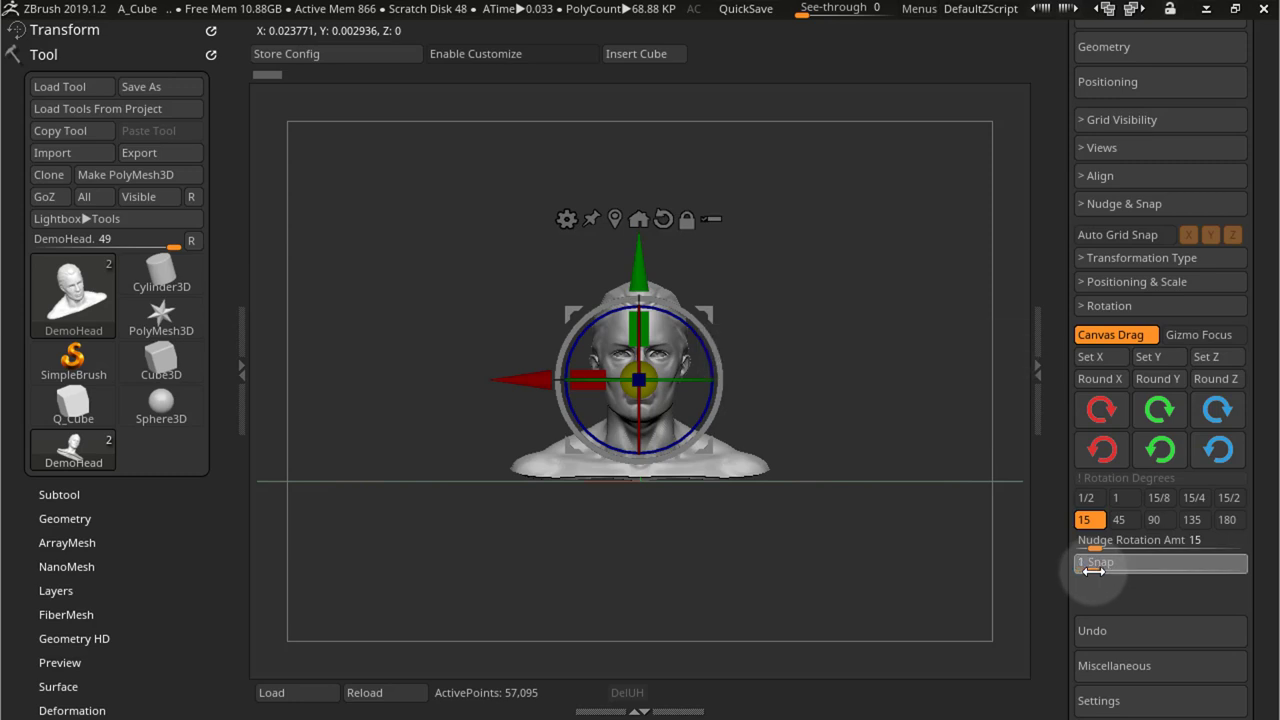
{"action": "left_click", "coordinate": [1163, 416]}
{"action": "left_click", "coordinate": [1165, 455]}
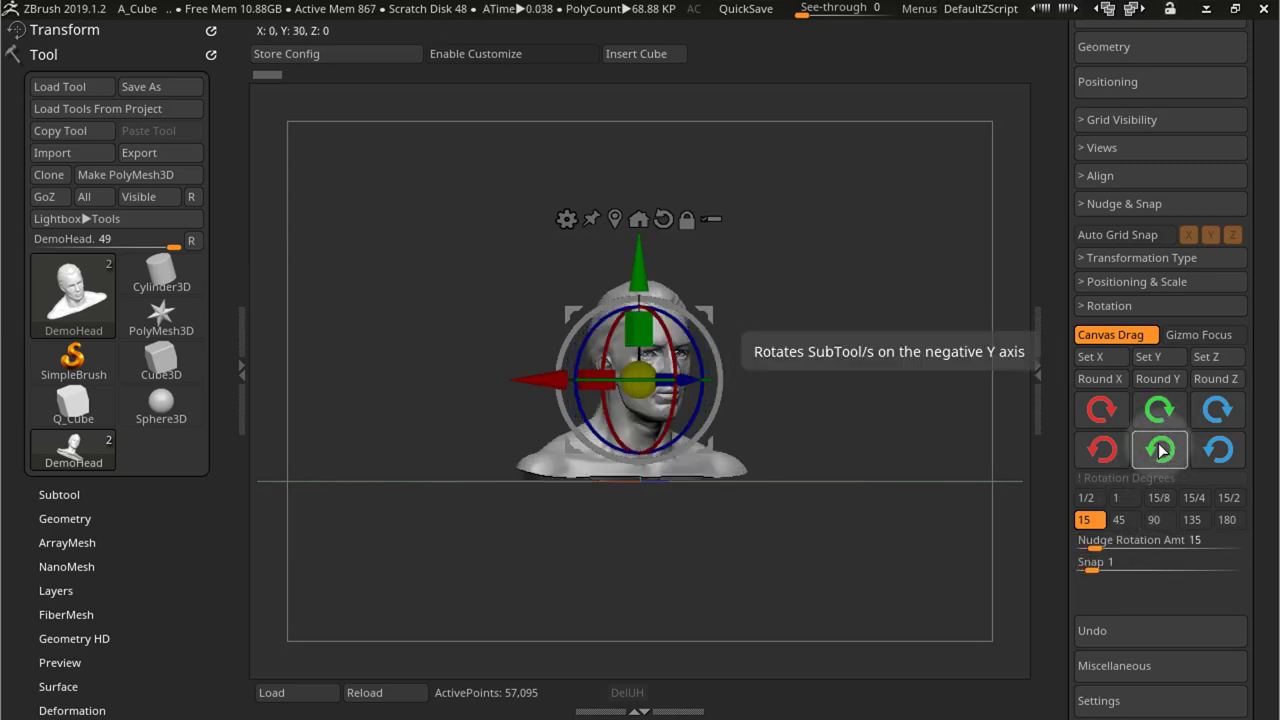
{"action": "left_click", "coordinate": [1157, 458]}
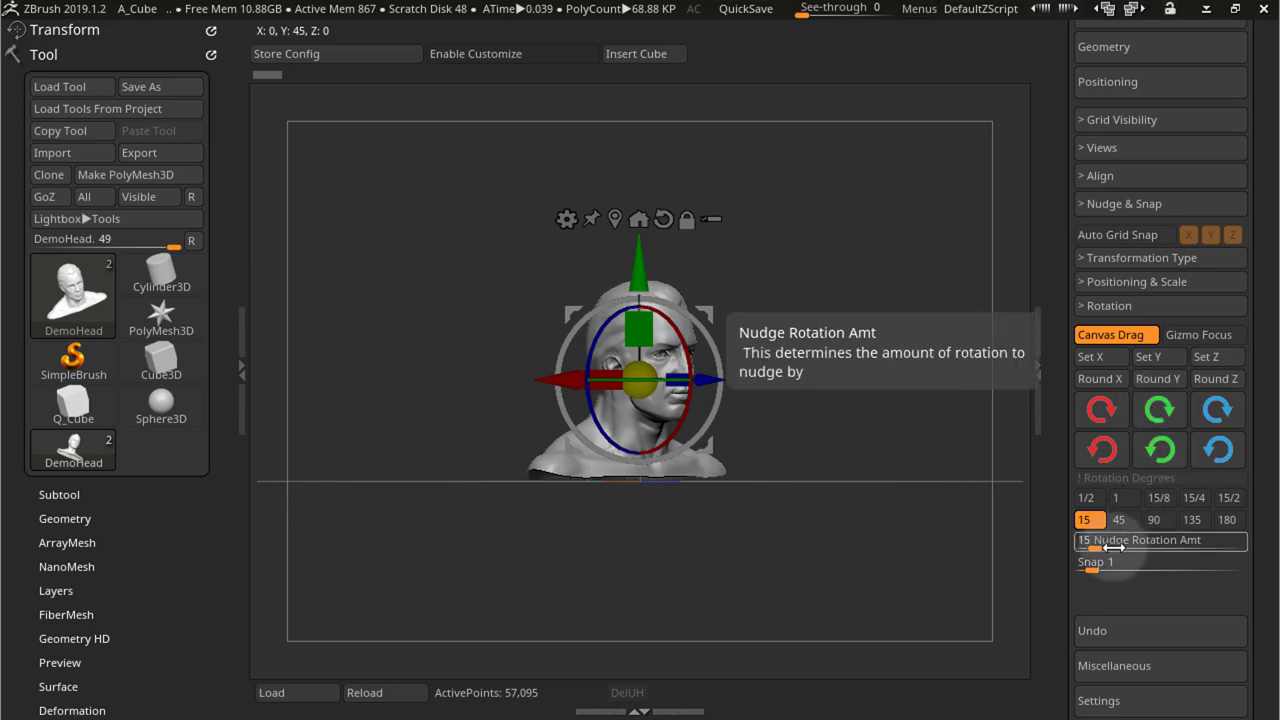
Set Snap to 0, nudge the view to Y 60, and bring it back to Y 0 in 15-degree increments.
{"action": "left_click_drag", "start_coordinate": [1100, 566], "coordinate": [1080, 566]}
{"action": "left_click", "coordinate": [1160, 450]}
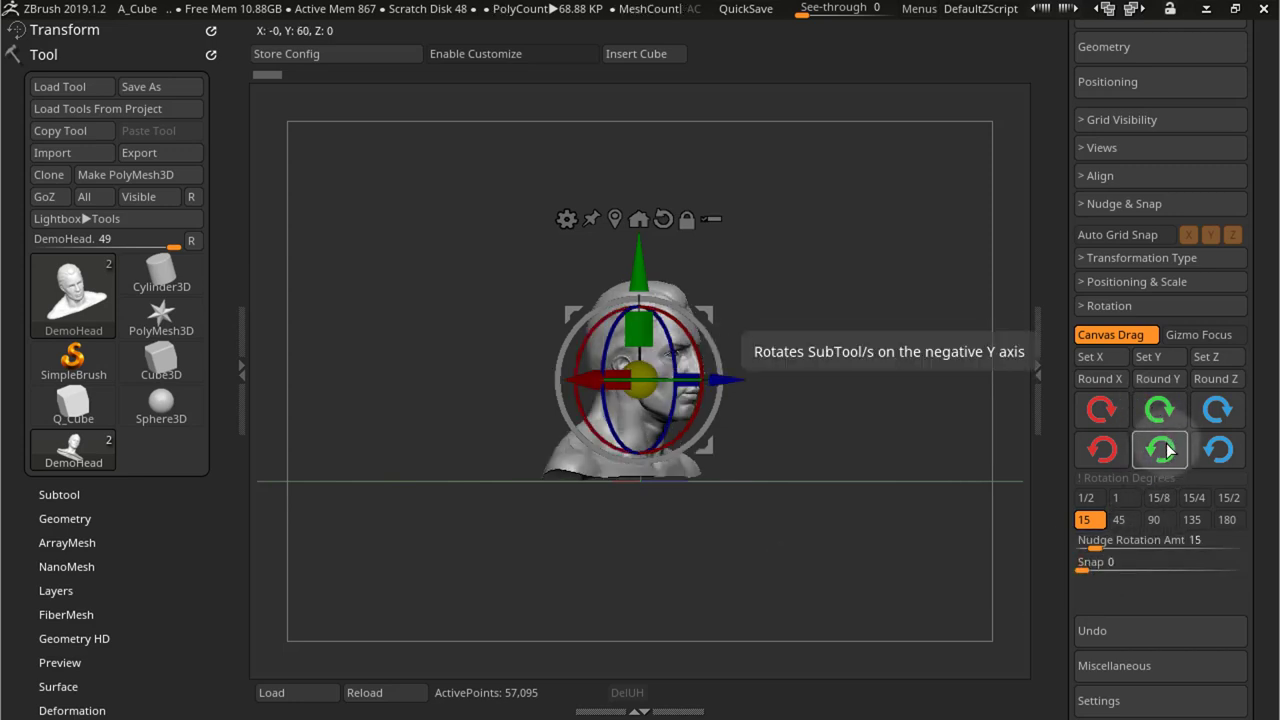
{"action": "left_click", "coordinate": [1160, 412]}
{"action": "left_click", "coordinate": [1160, 412]}
{"action": "left_click", "coordinate": [1160, 412]}
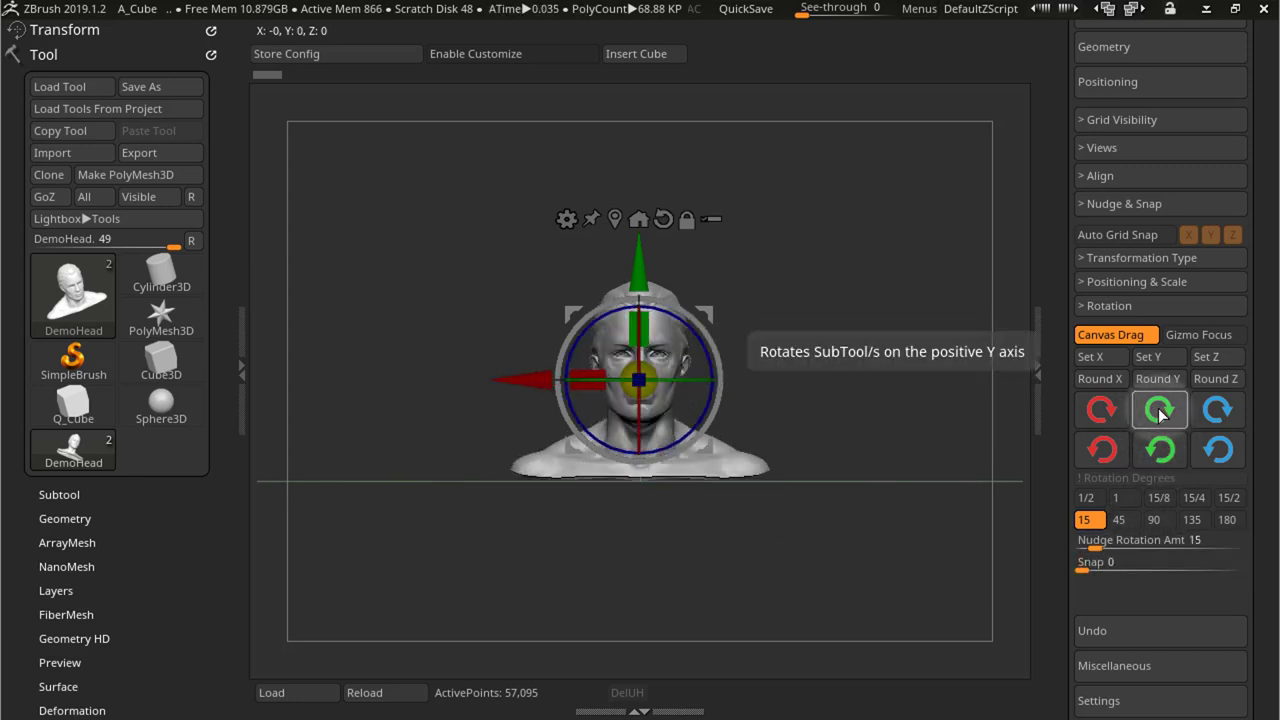
With the view turned to X -15 and Y -30, set its Z rotation to 8 and round it to the closest integer.
{"action": "left_click", "coordinate": [895, 473]}
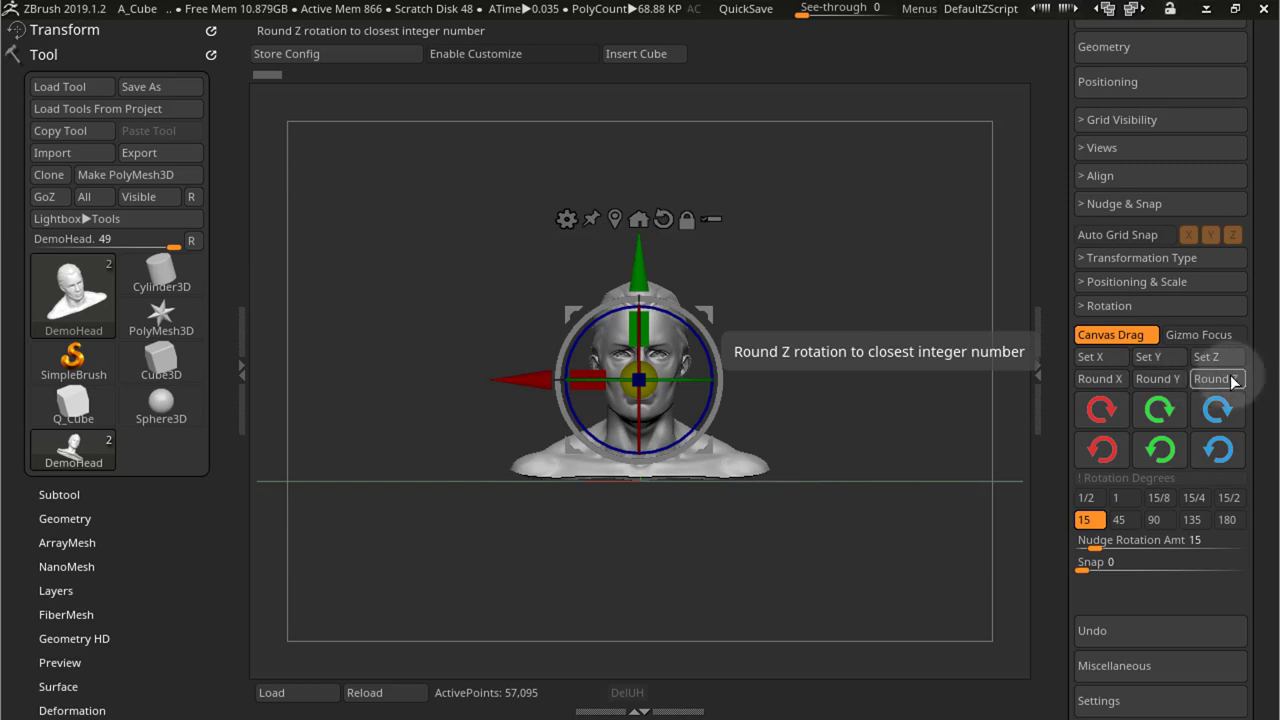
{"action": "left_click", "coordinate": [1103, 410]}
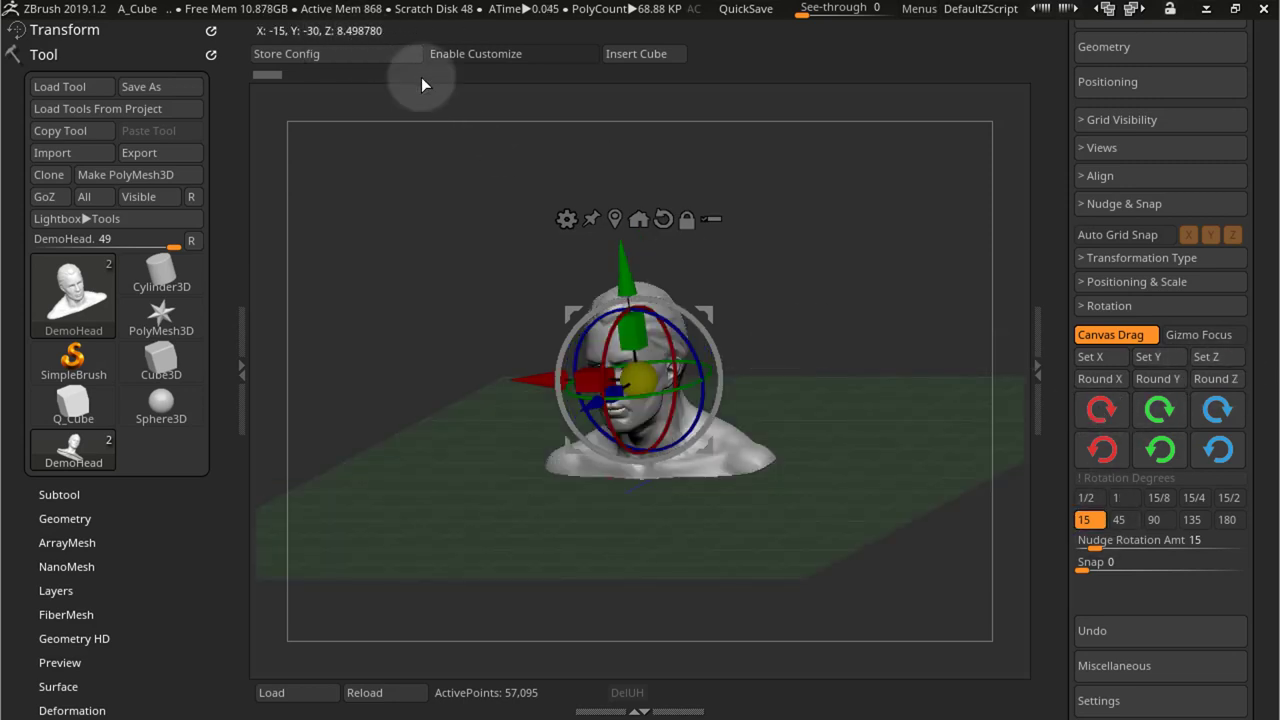
{"action": "left_click", "coordinate": [1206, 356]}
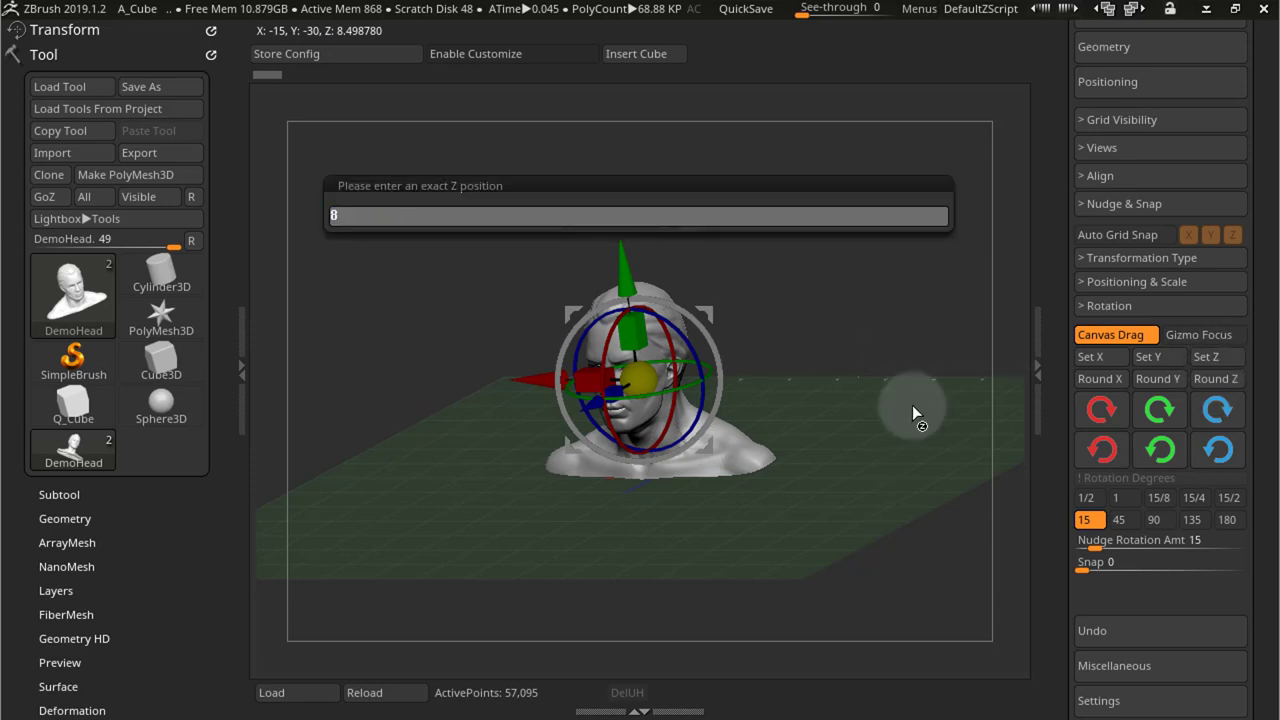
{"action": "key", "text": "Return"}
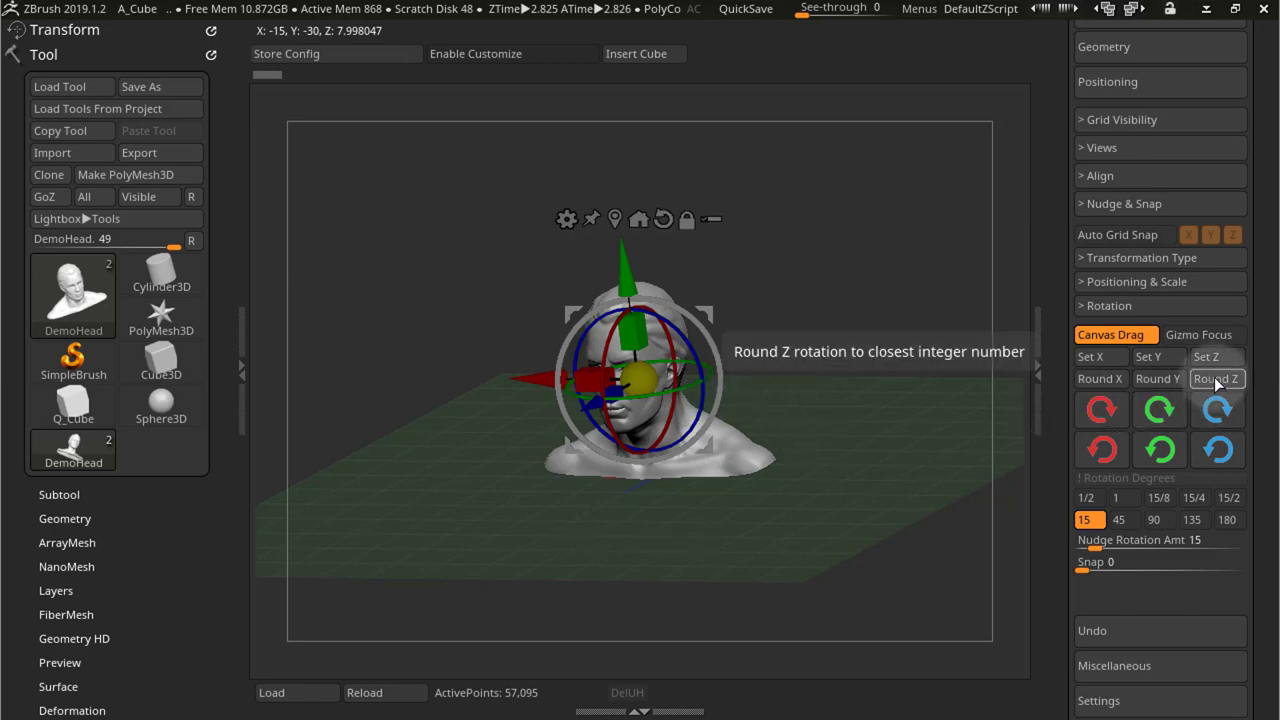
{"action": "left_click", "coordinate": [1217, 379]}
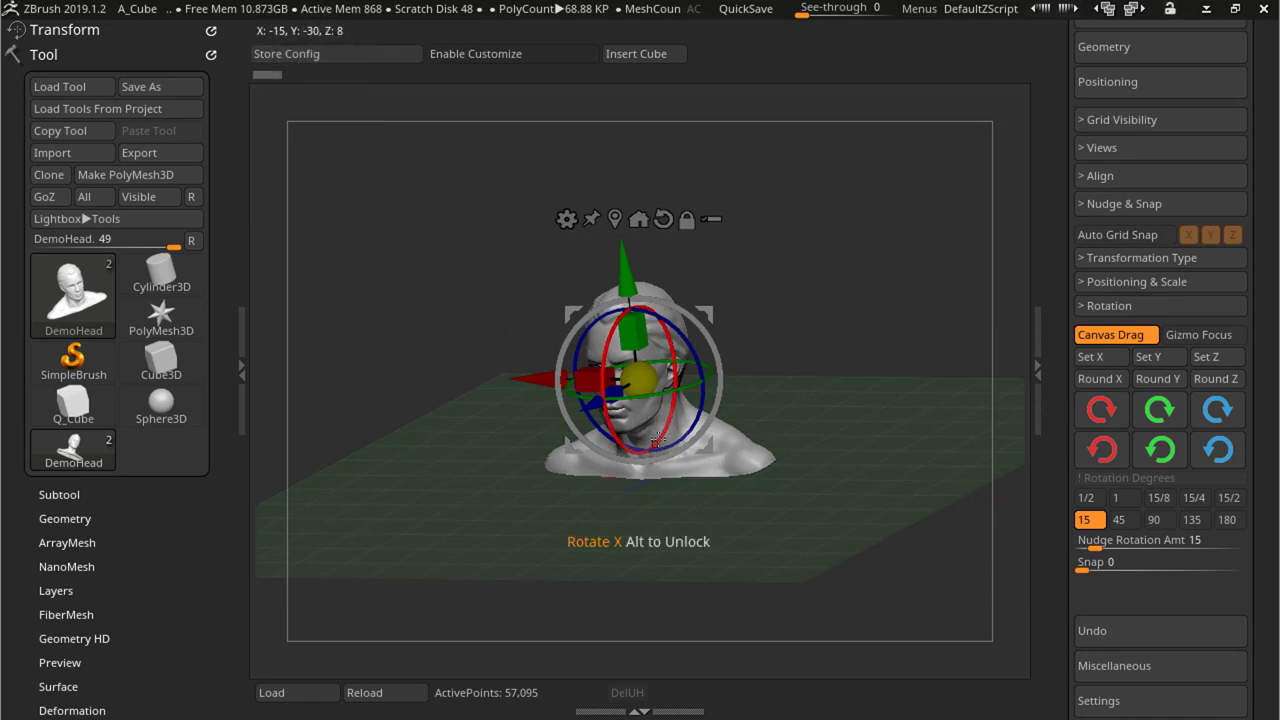
{"action": "left_click", "coordinate": [1217, 384]}
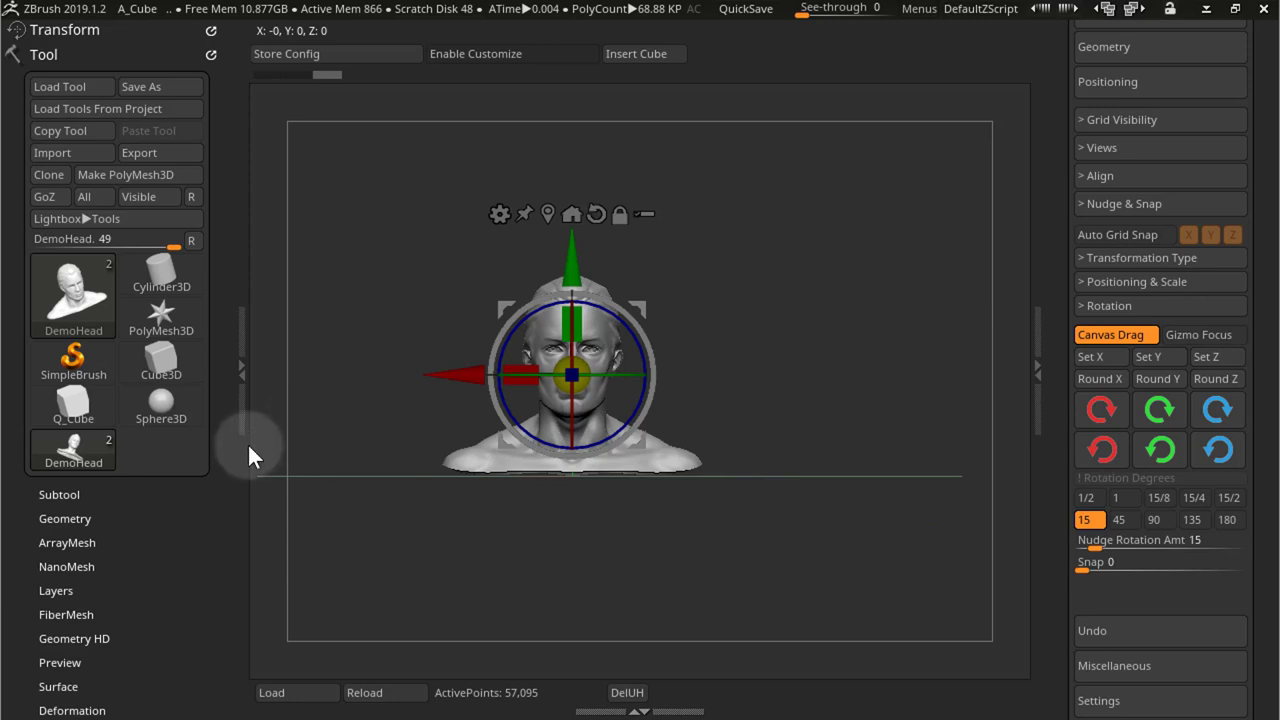
Select the eyes subtool and move it about 2.57 units along X, away from the DemoHead.
{"action": "left_click", "coordinate": [62, 490]}
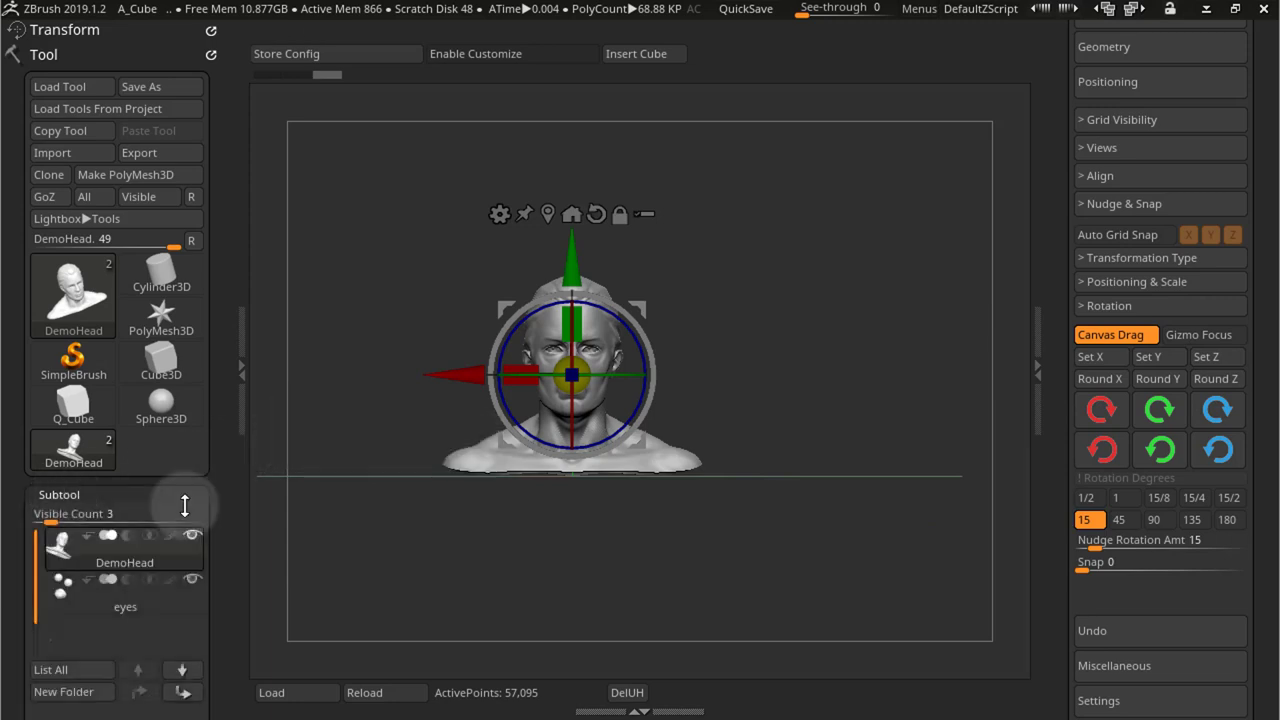
{"action": "left_click_drag", "start_coordinate": [209, 514], "coordinate": [206, 452]}
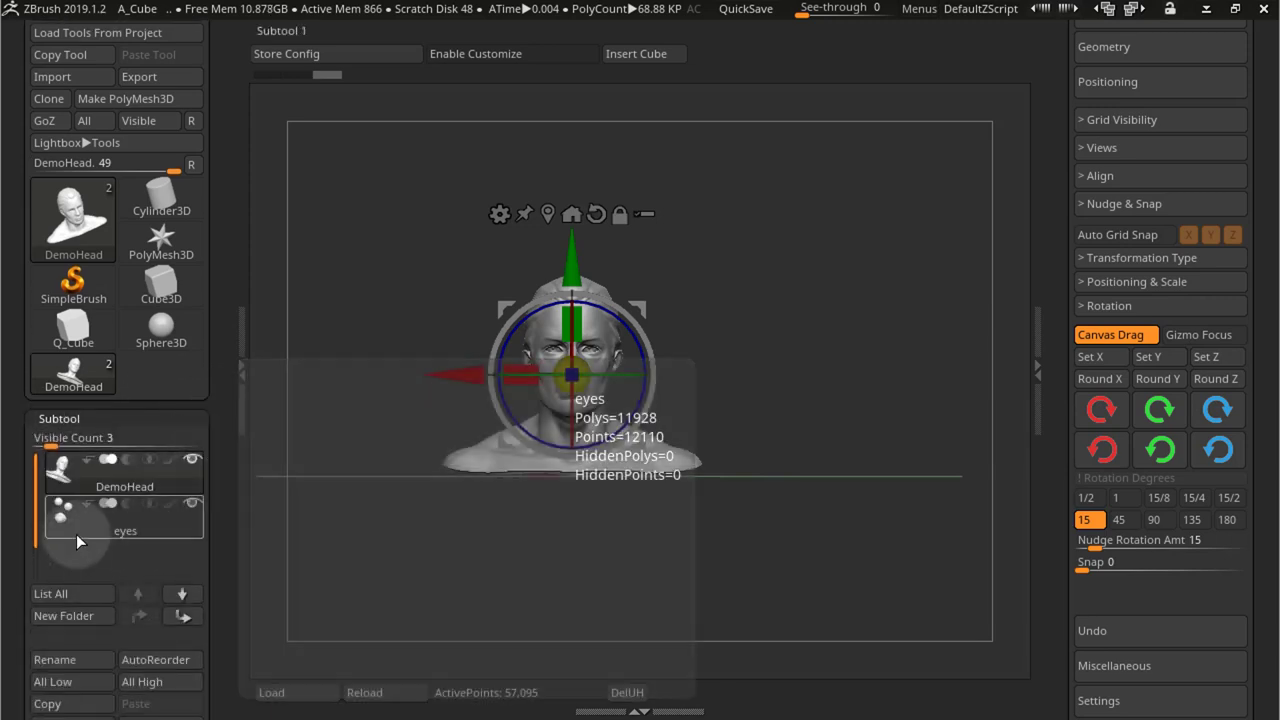
{"action": "left_click", "coordinate": [76, 532]}
{"action": "left_click_drag", "start_coordinate": [445, 375], "coordinate": [777, 368]}
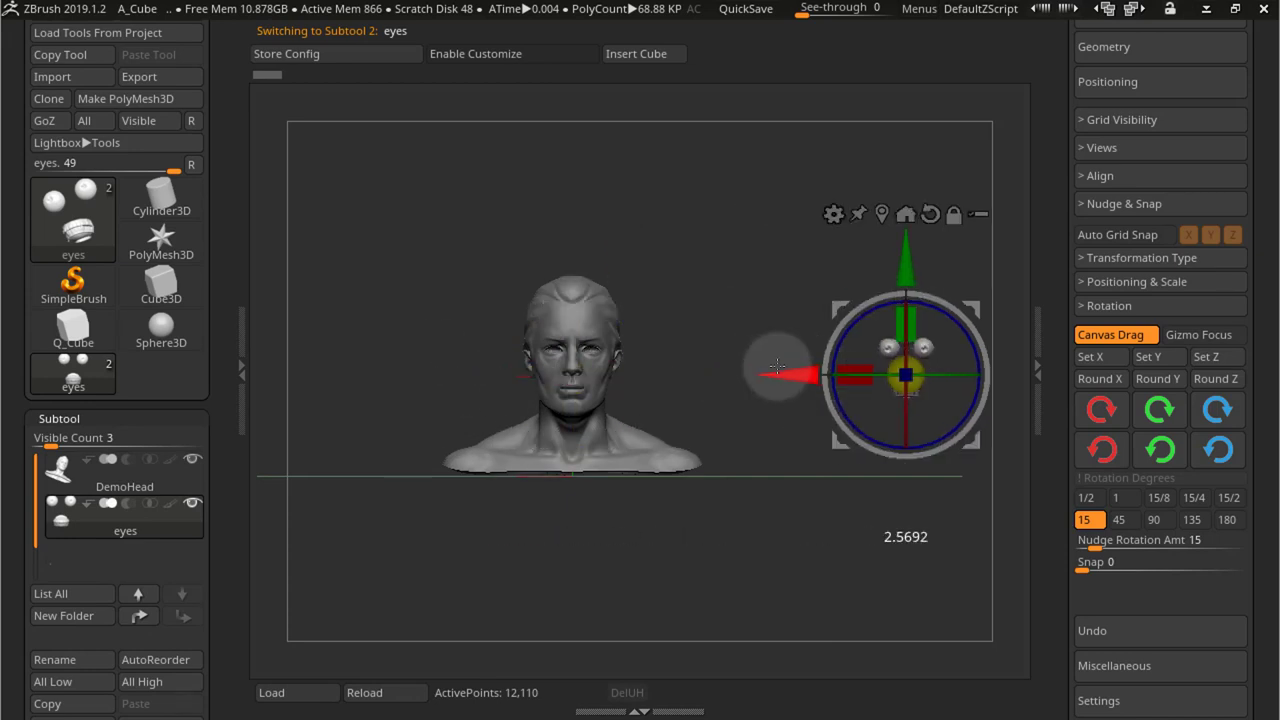
Enable Gizmo Focus and nudge the view around the gizmo in 15-degree increments to Z -60 and back to 0.
{"action": "left_click", "coordinate": [1216, 336]}
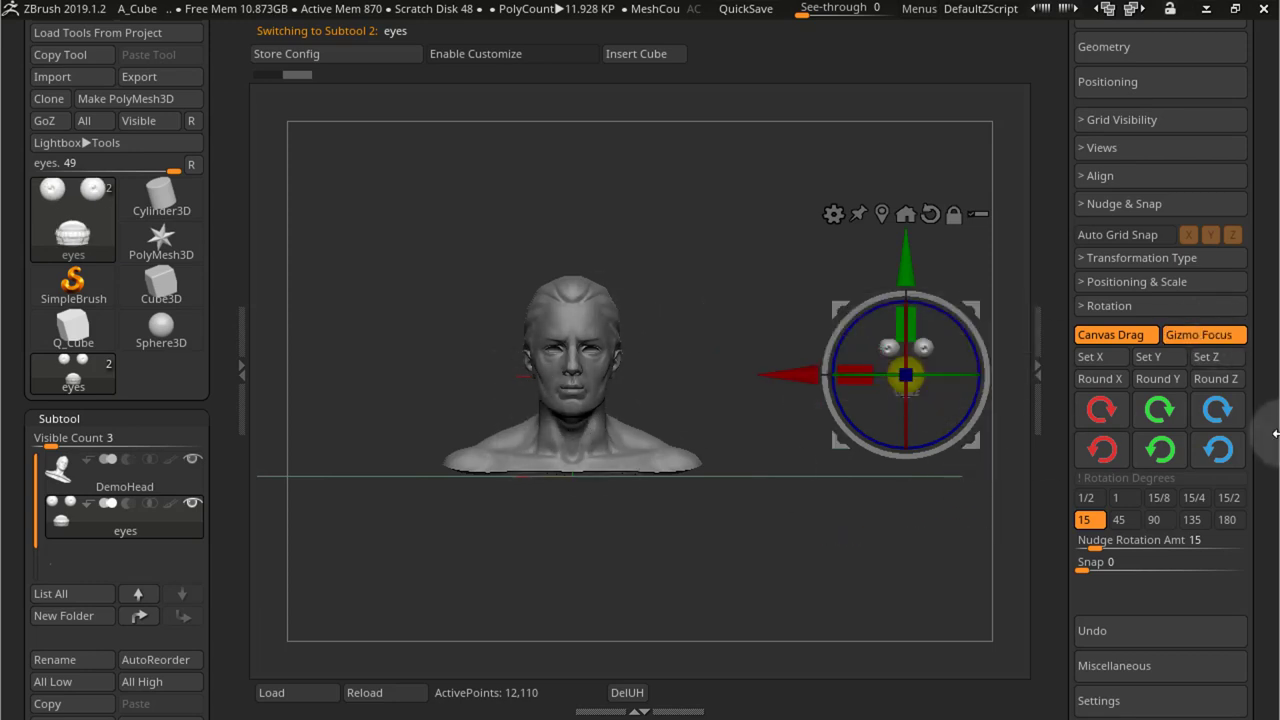
{"action": "left_click", "coordinate": [1219, 411]}
{"action": "left_click", "coordinate": [1220, 413]}
{"action": "left_click", "coordinate": [1222, 416]}
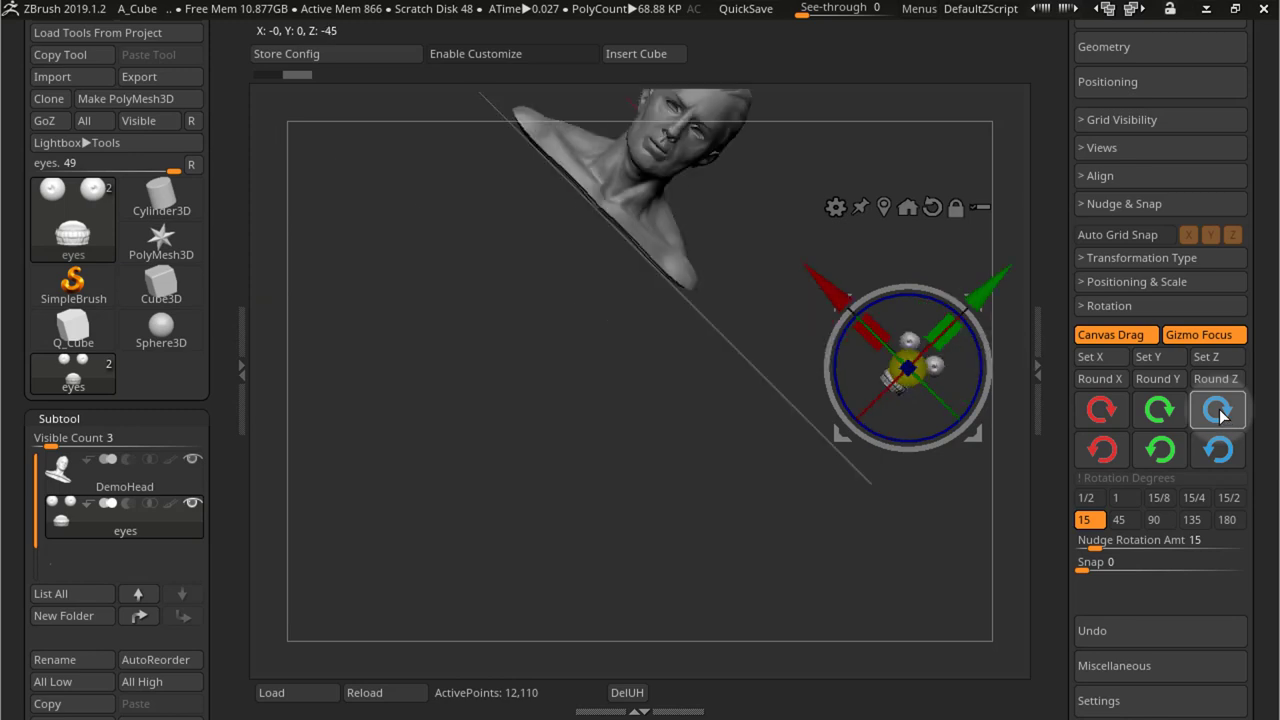
{"action": "left_click", "coordinate": [1220, 415]}
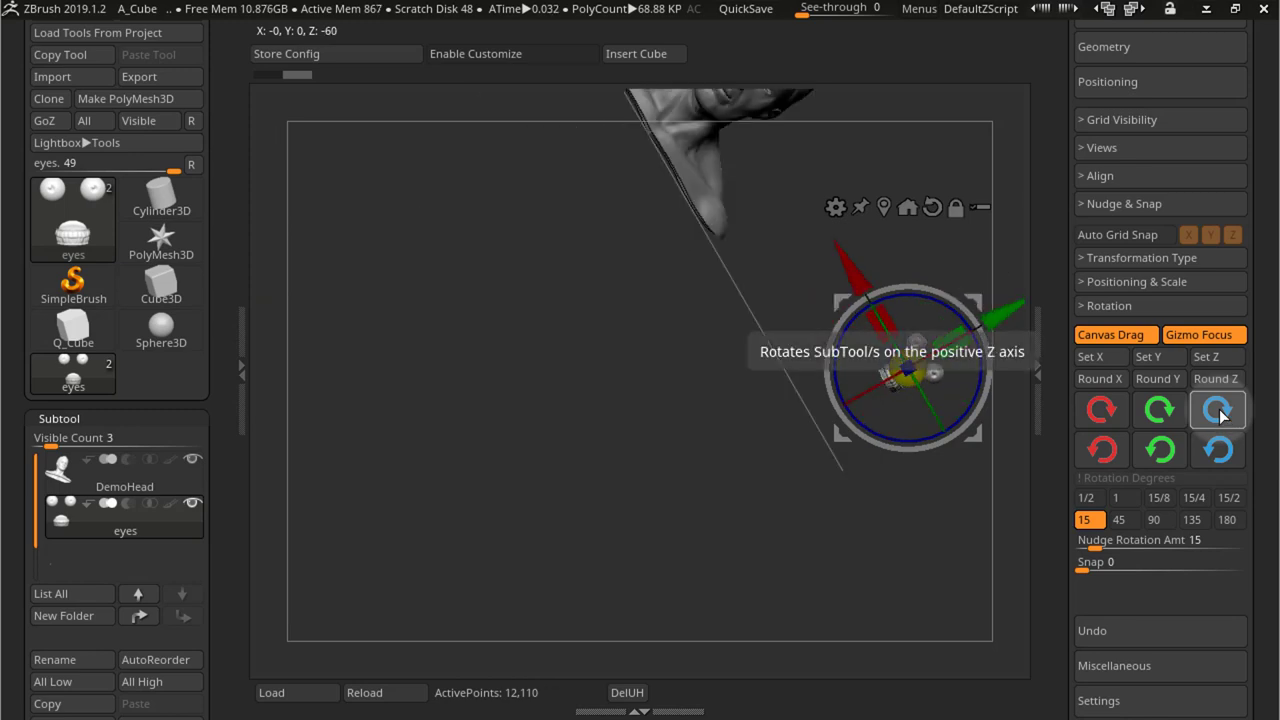
{"action": "left_click", "coordinate": [1218, 460]}
{"action": "left_click", "coordinate": [1218, 460]}
{"action": "left_click", "coordinate": [1219, 462]}
{"action": "left_click", "coordinate": [1219, 460]}
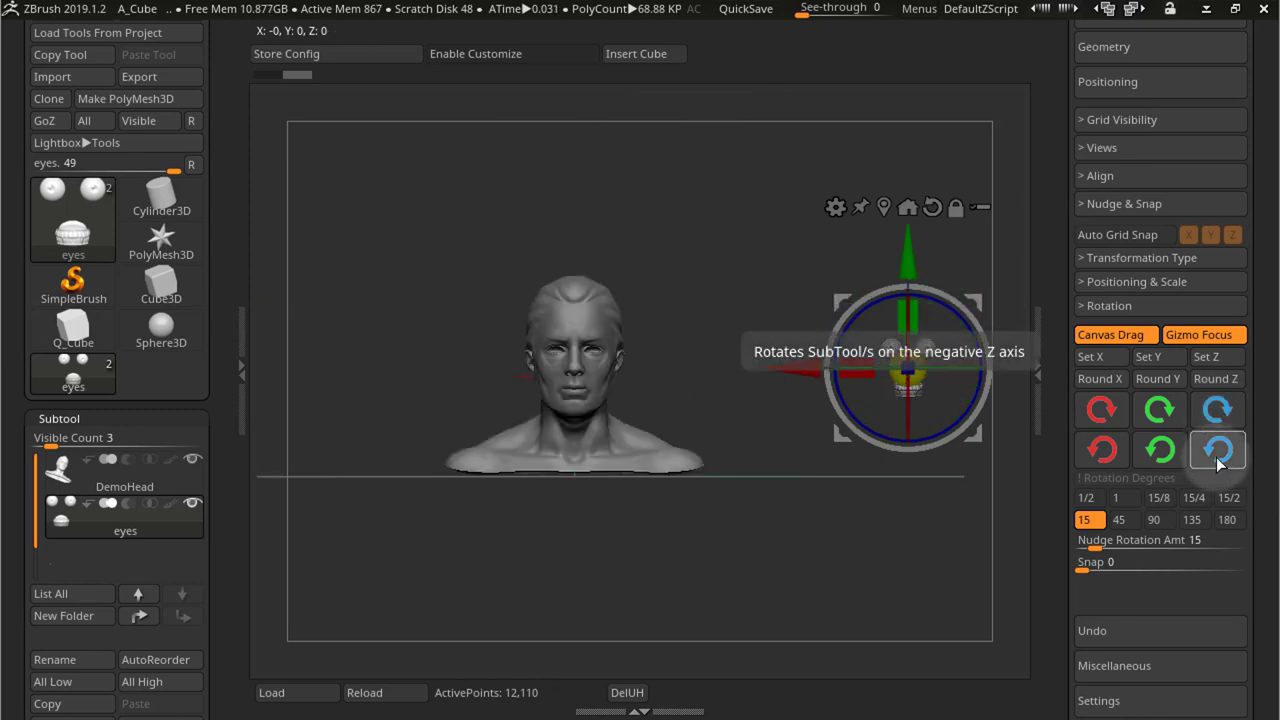
Nudge the view two 15-degree increments around the positive X axis and two around the positive Y axis.
{"action": "left_click", "coordinate": [1160, 450]}
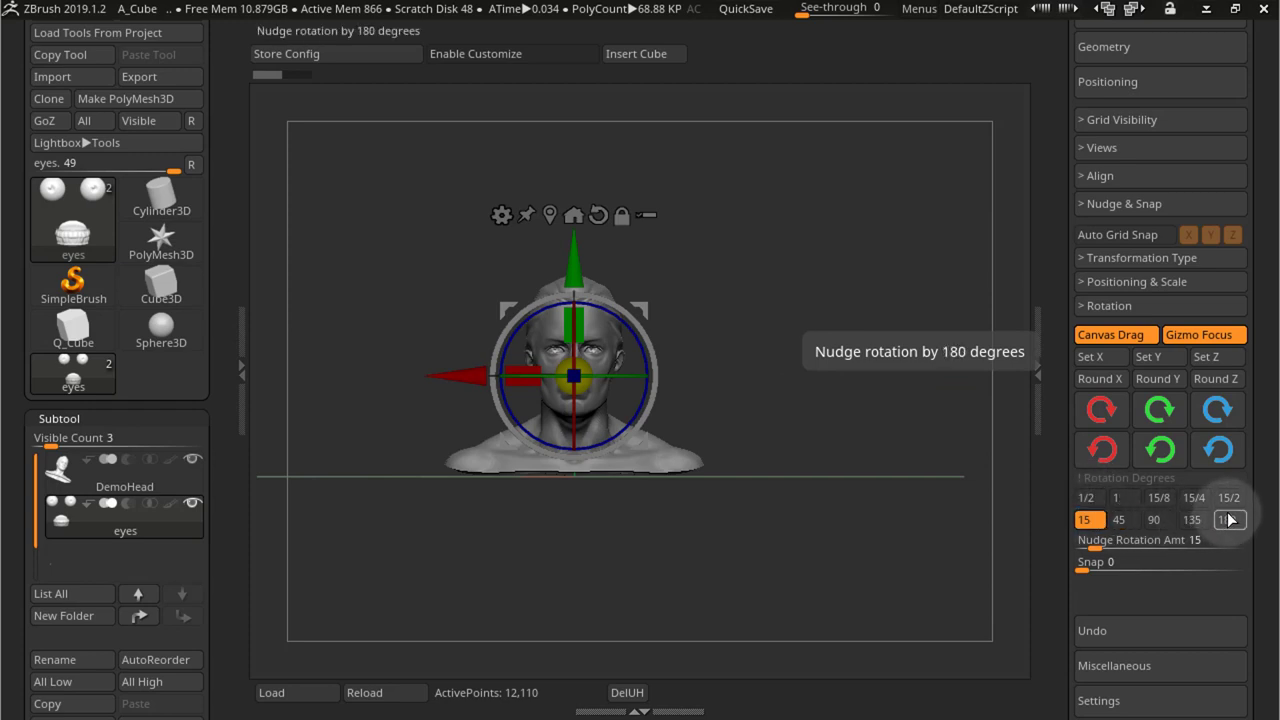
{"action": "left_click", "coordinate": [1088, 497]}
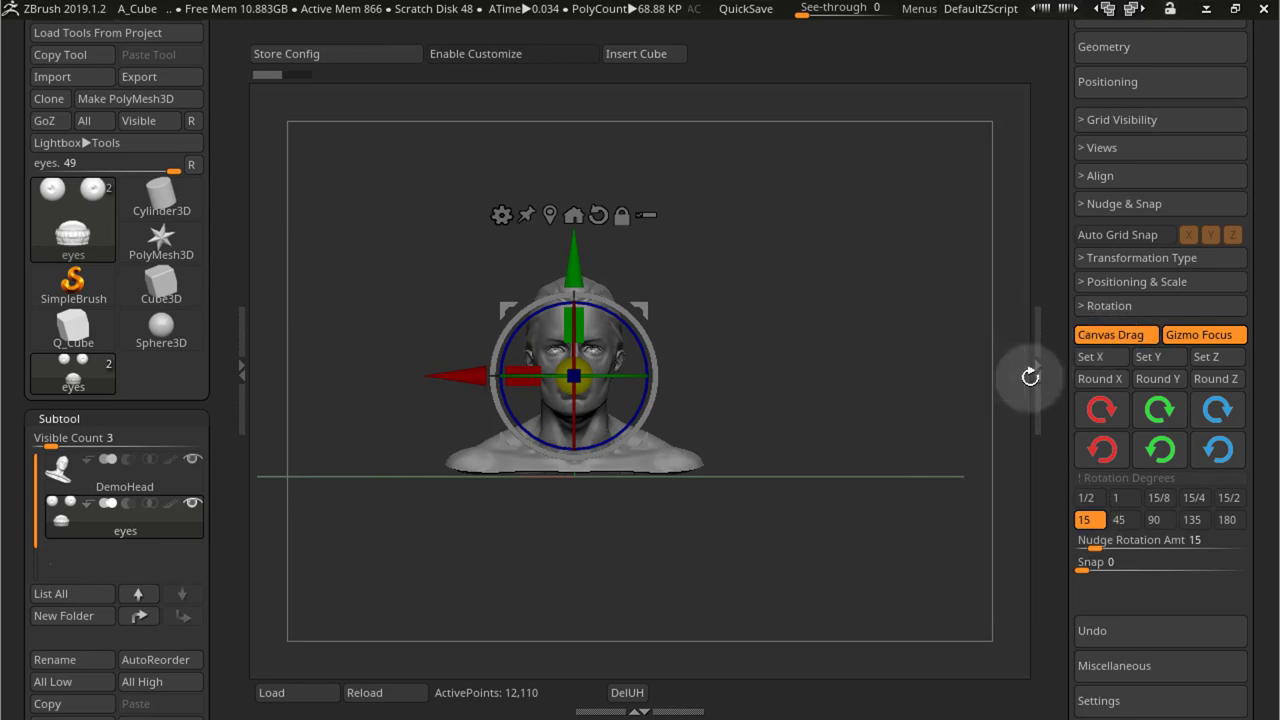
{"action": "left_click", "coordinate": [1104, 411]}
{"action": "left_click", "coordinate": [1104, 411]}
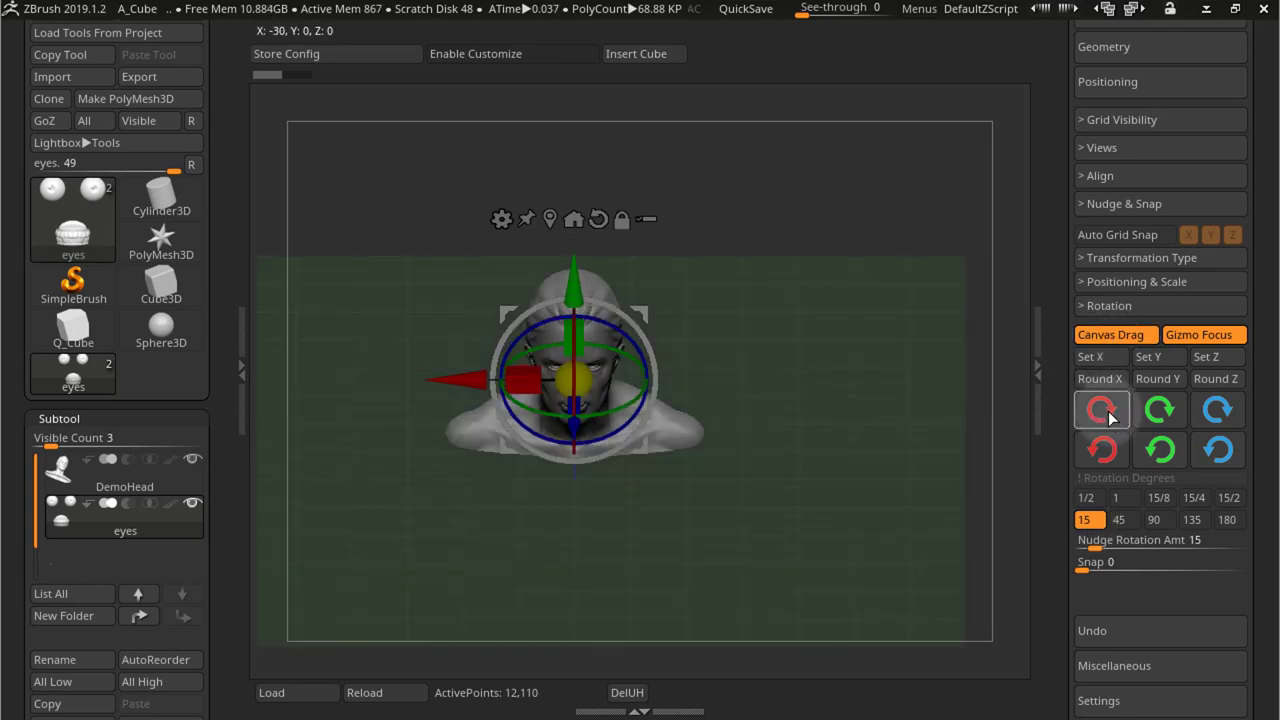
{"action": "left_click", "coordinate": [1174, 409]}
{"action": "left_click", "coordinate": [1174, 409]}
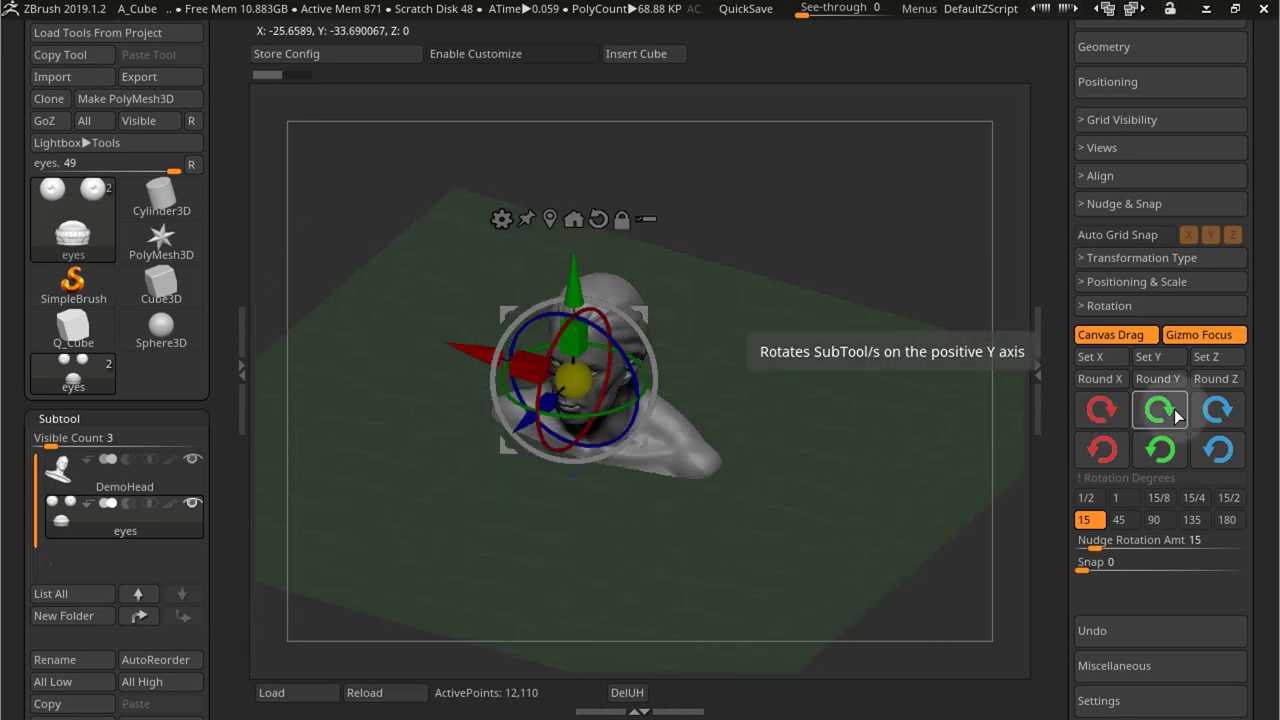
With the nudge amount set to 1 degree and Canvas Drag off, nudge the eyes subtool around positive X and back.
{"action": "left_click", "coordinate": [1117, 497]}
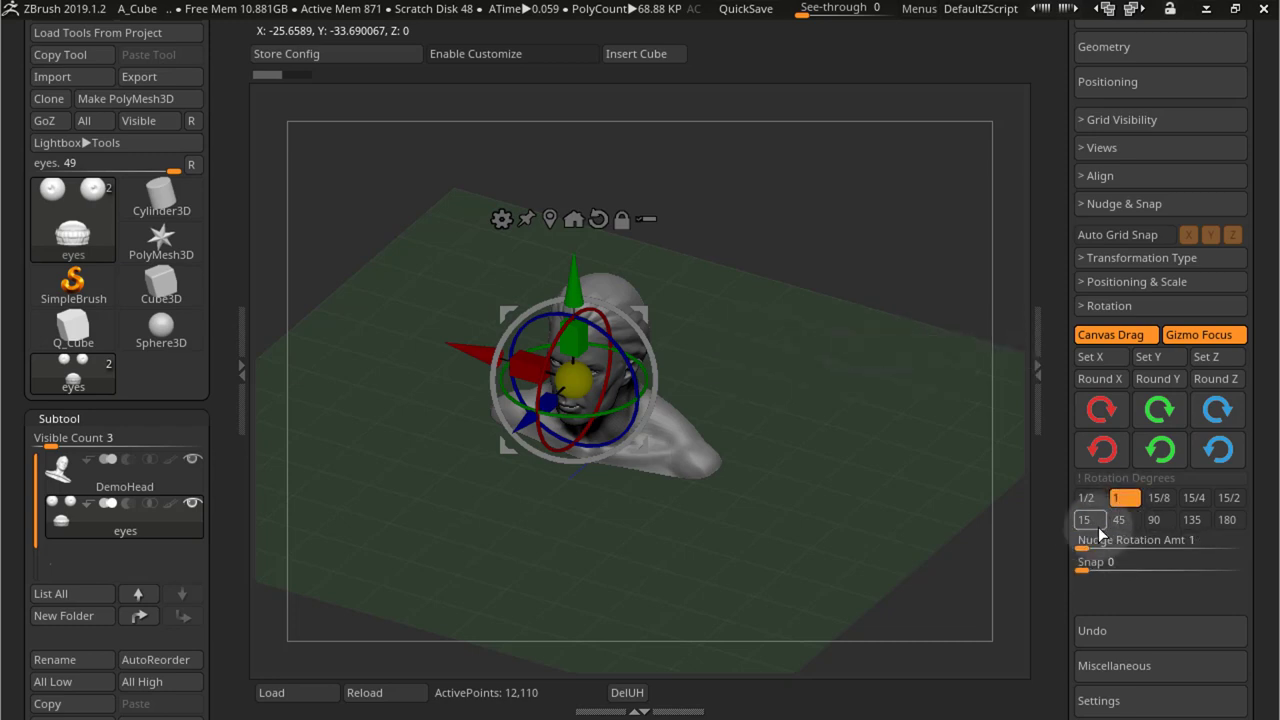
{"action": "left_click", "coordinate": [1110, 335]}
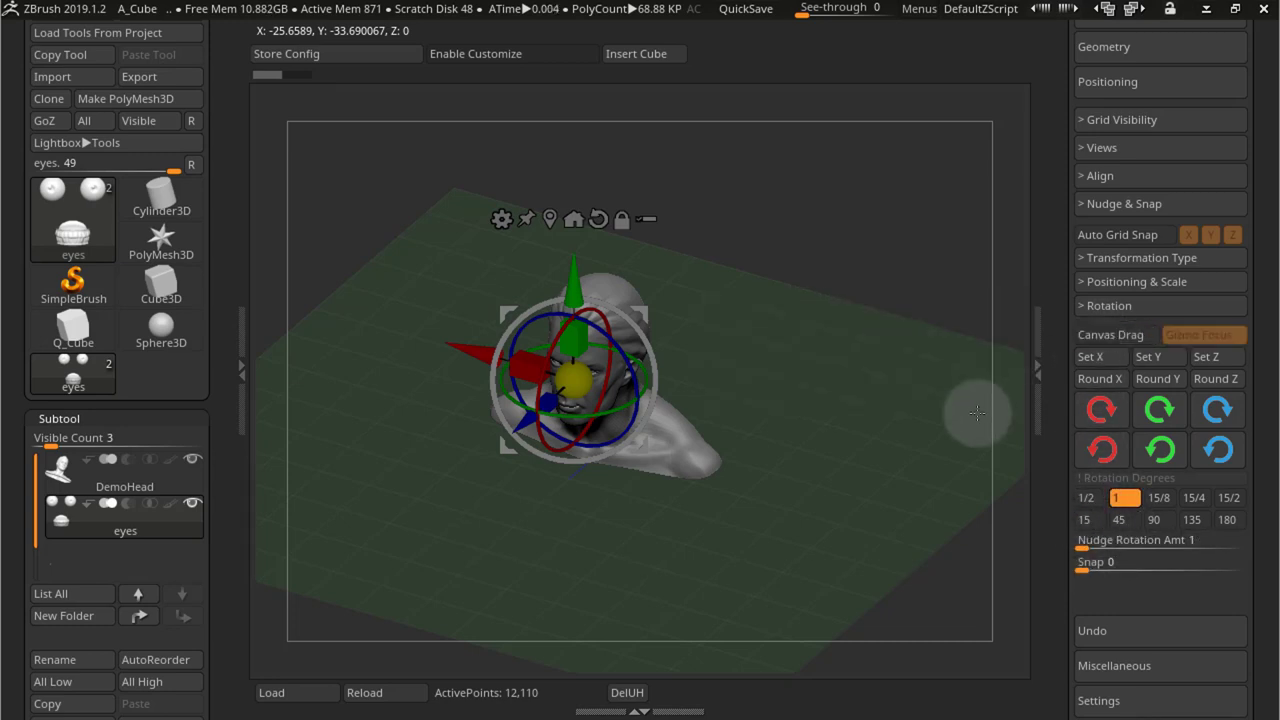
{"action": "left_click", "coordinate": [1099, 413]}
{"action": "left_click", "coordinate": [1100, 449]}
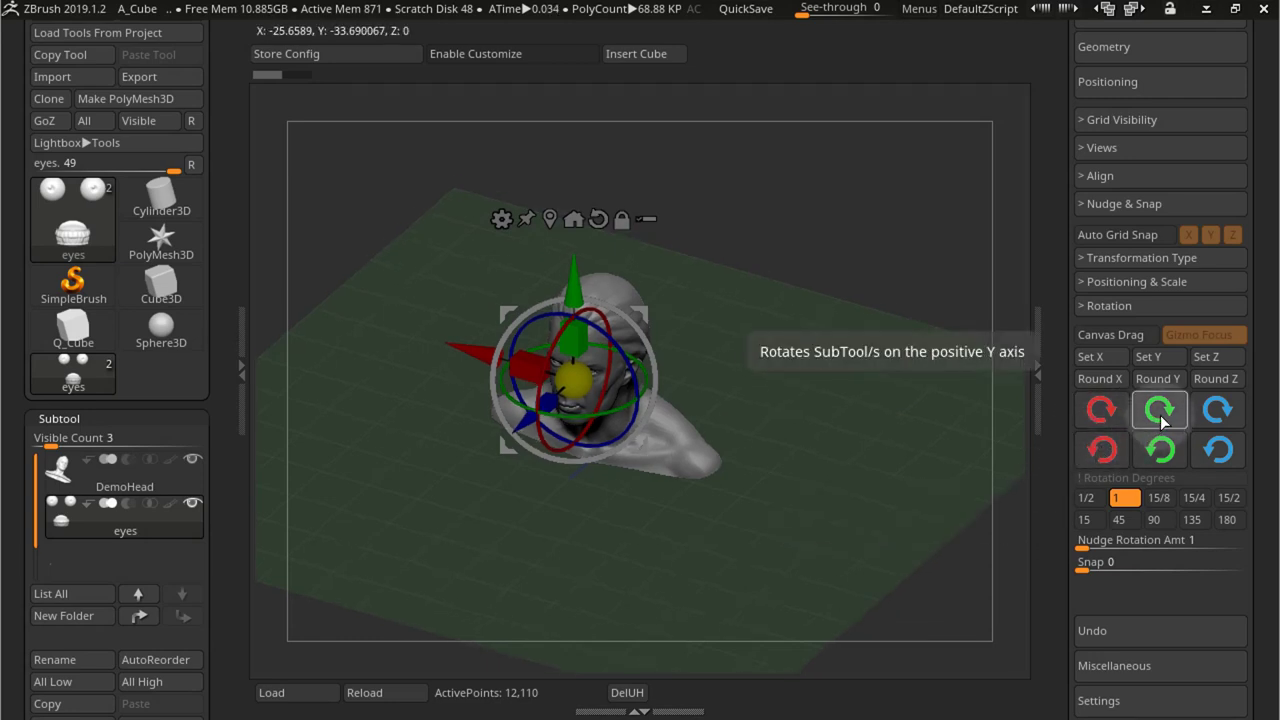